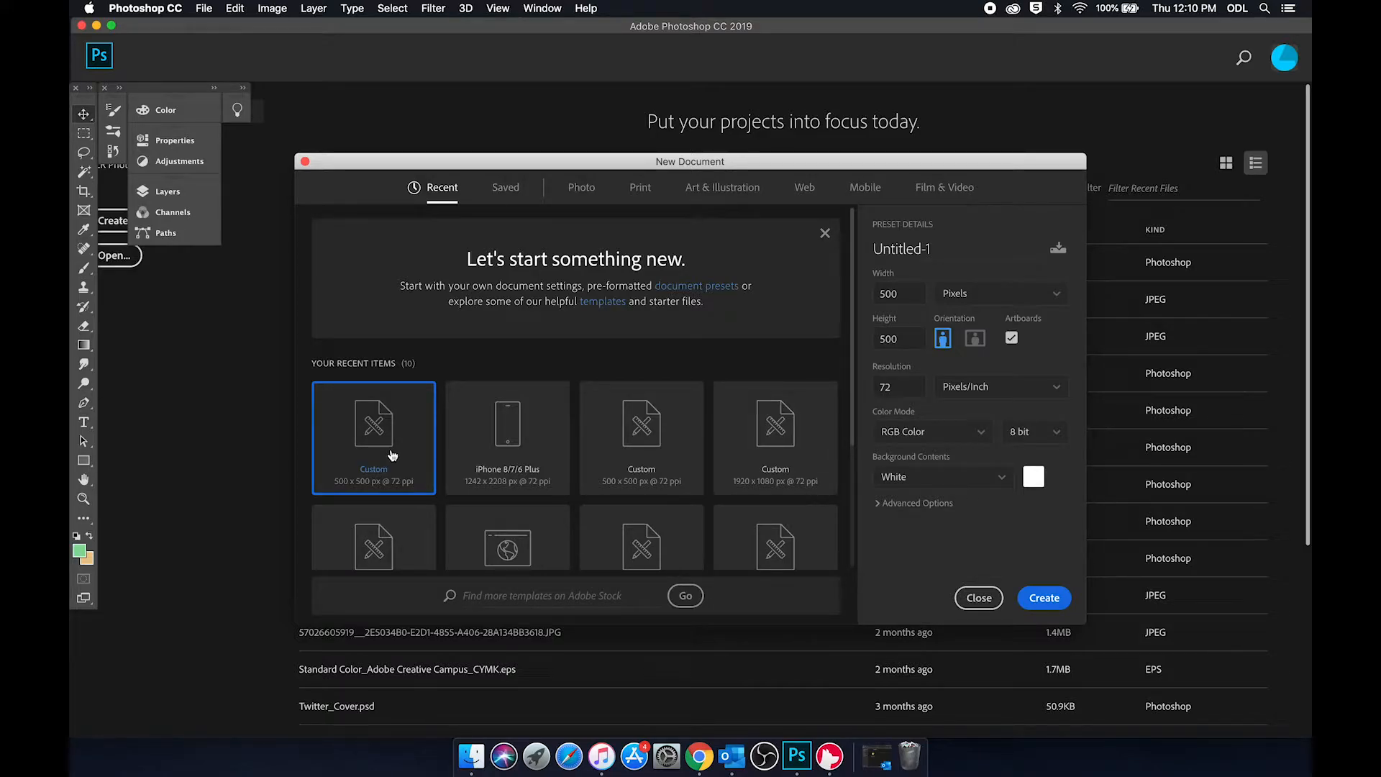
Step: Create a new 500 x 500 pixel RGB document at 72 pixels/inch with a white background and artboards enabled
click(916, 292)
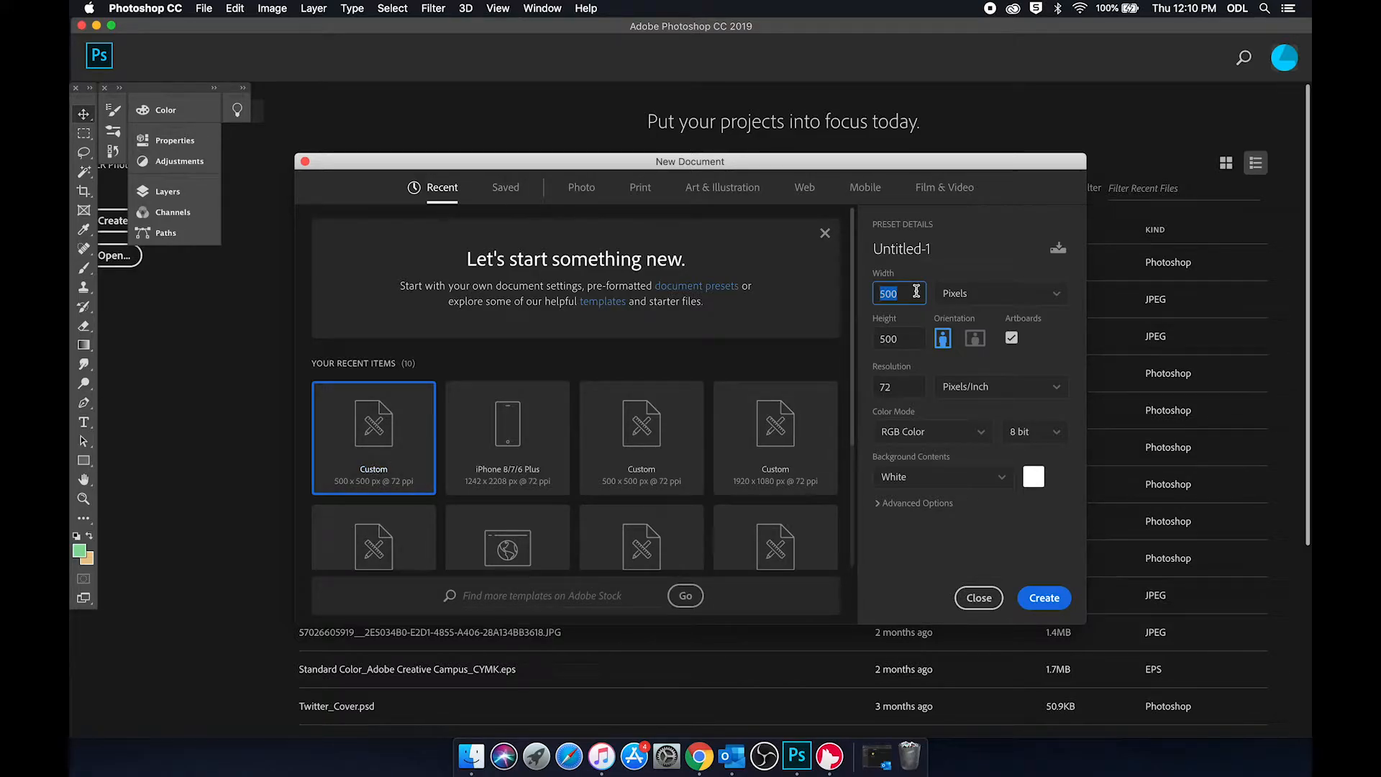
click(909, 337)
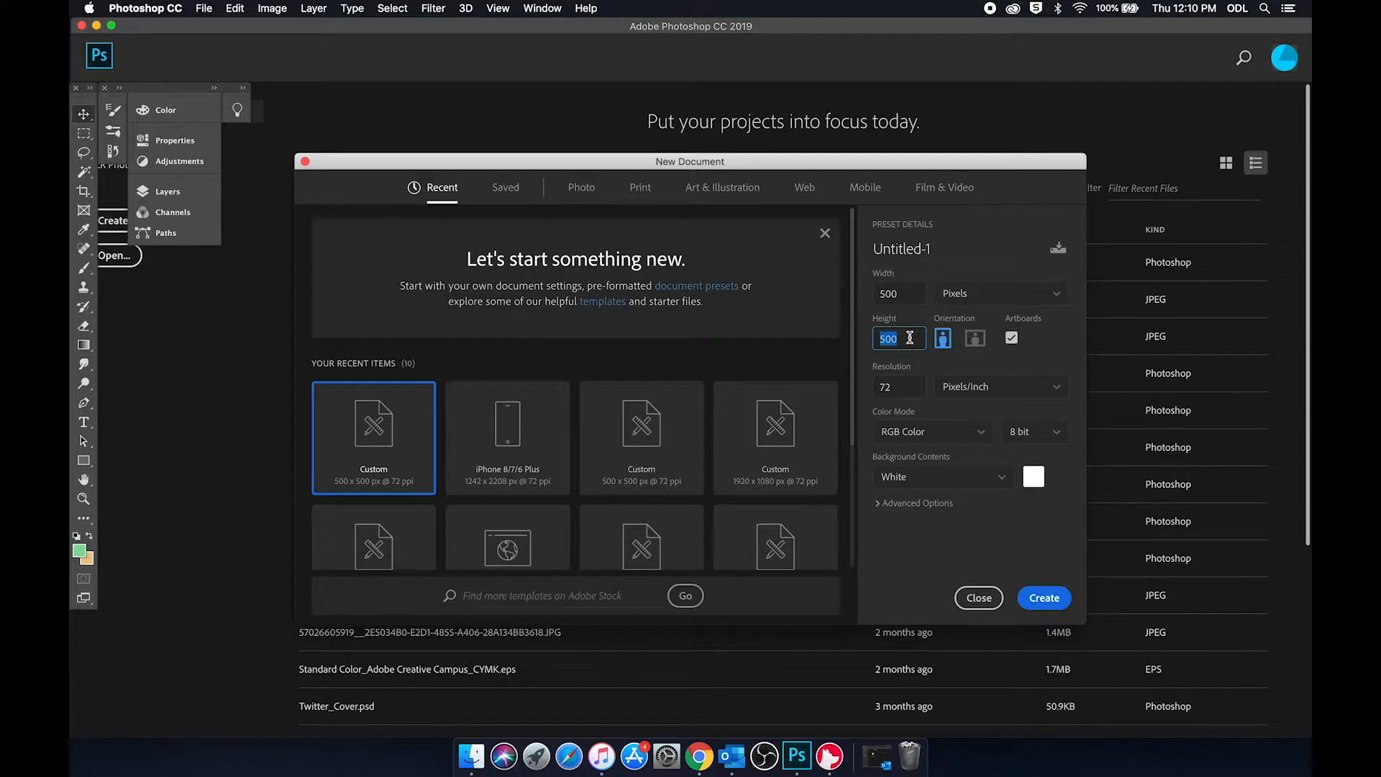
click(1047, 601)
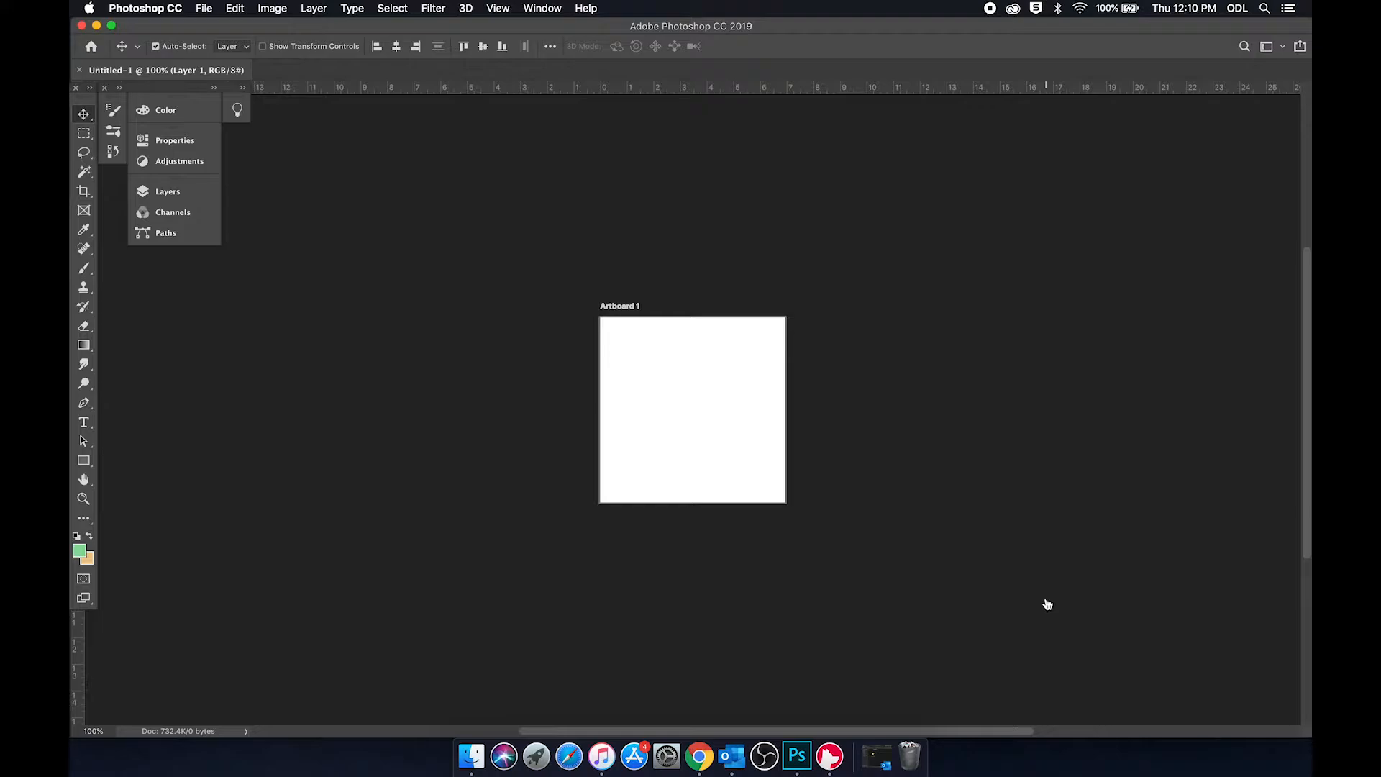
Step: View the blank artboard at fit-to-screen and several other magnifications, settling on 300%
key(super+0)
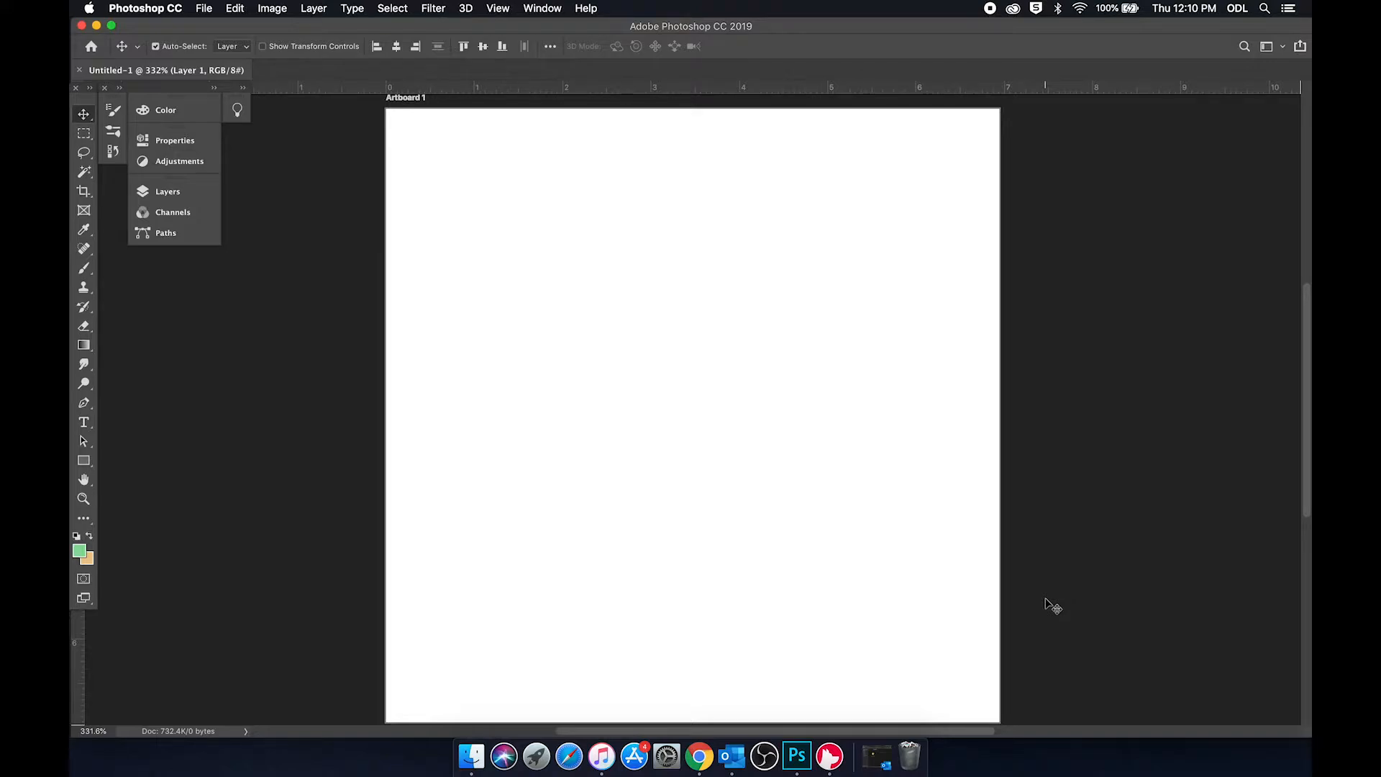
key(super)
key(super+minus)
key(super+minus)
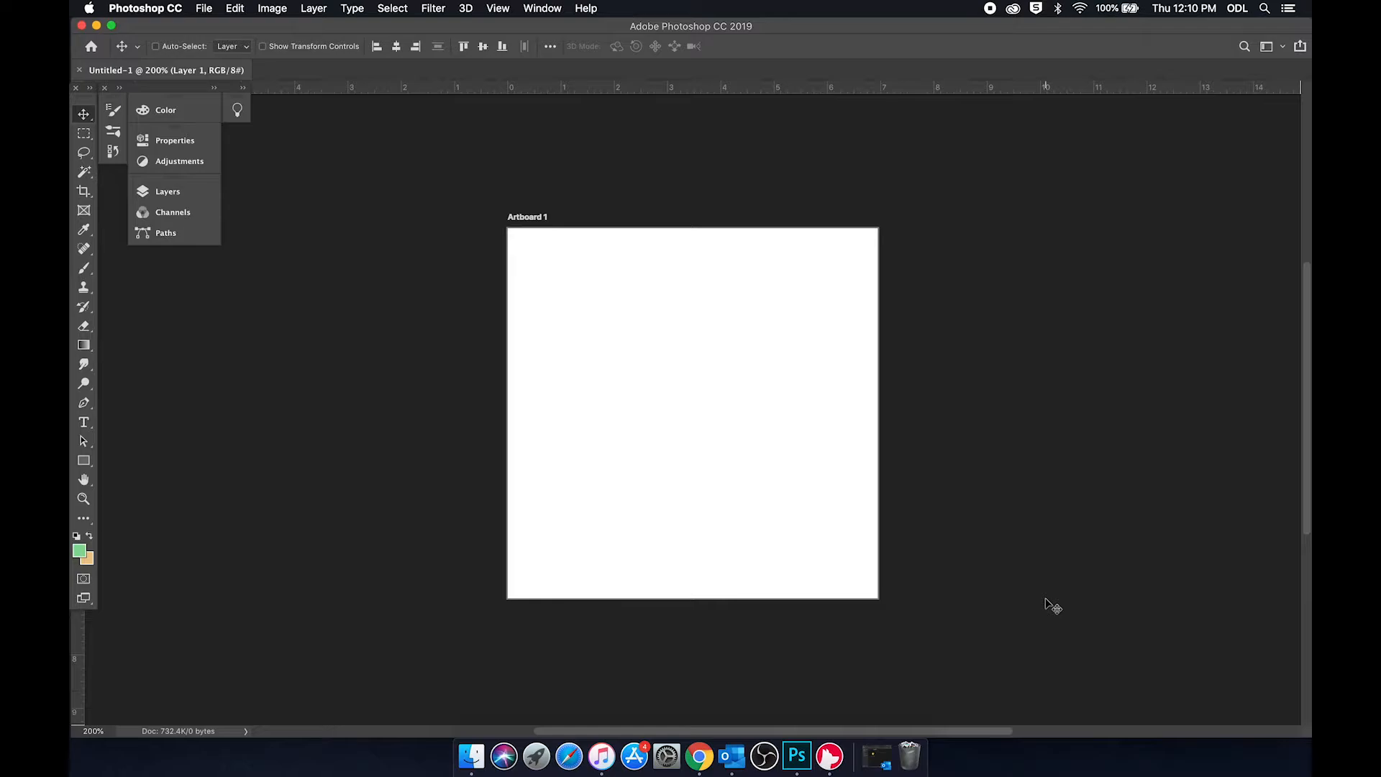
key(super+plus)
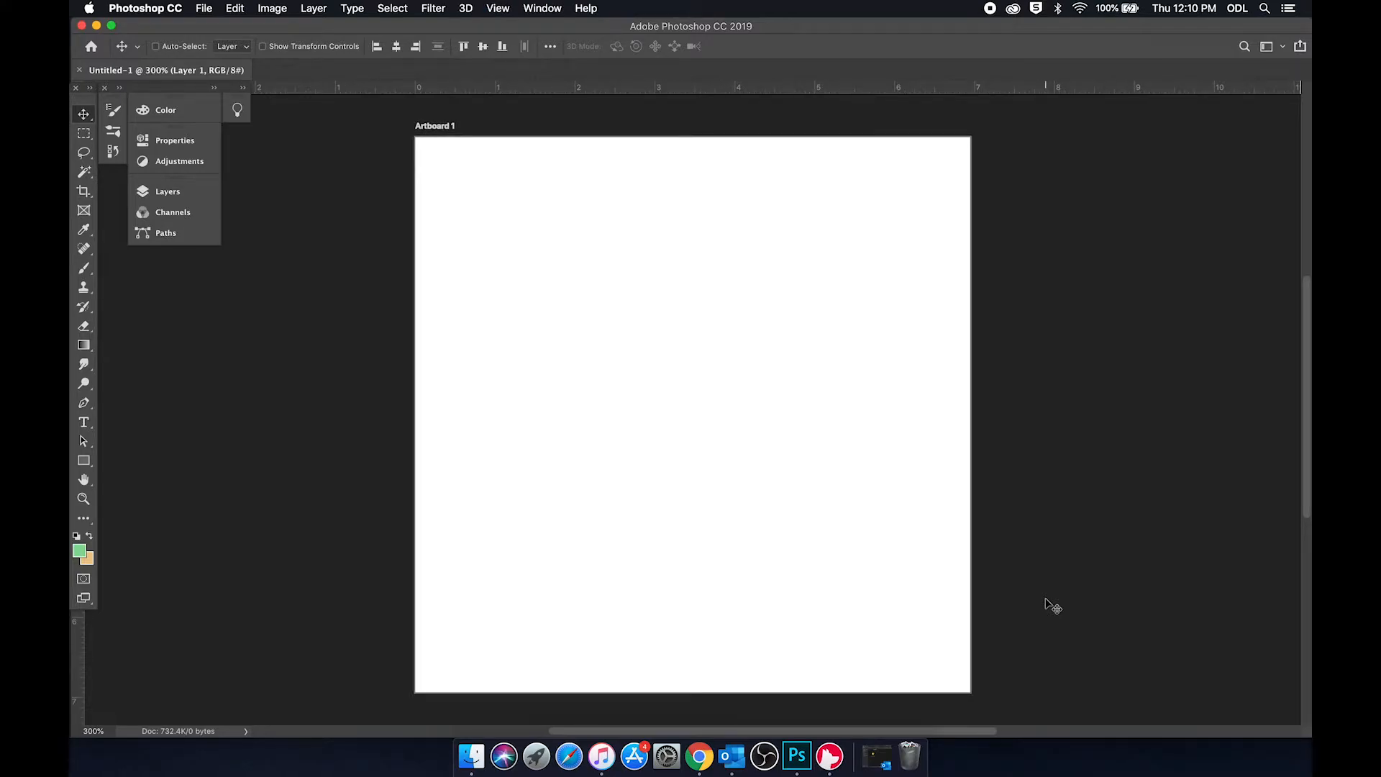
key(super+plus)
key(super+plus)
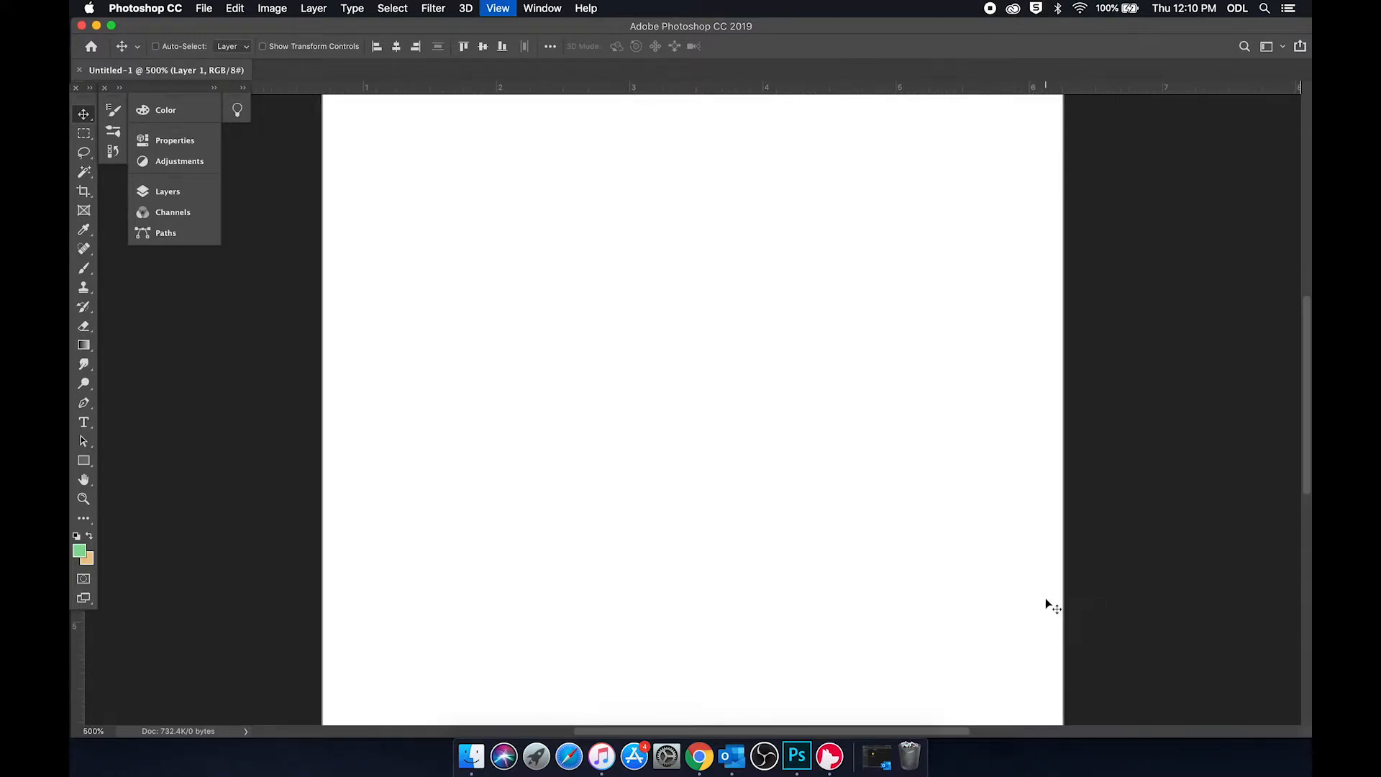
key(super+minus)
key(super+minus)
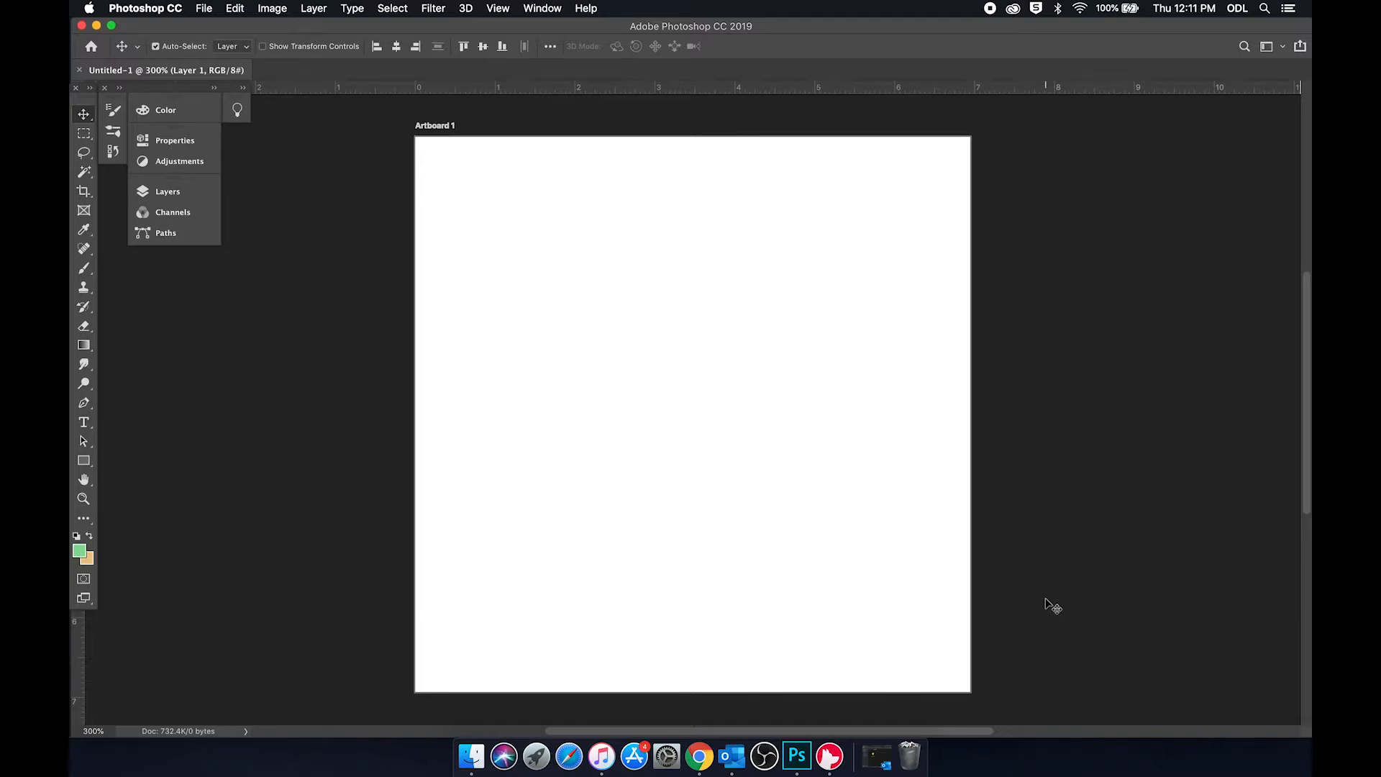
Step: Choose the Brush tool with the Hard Round Pressure Size preset while the color and layer controls are expanded
click(214, 88)
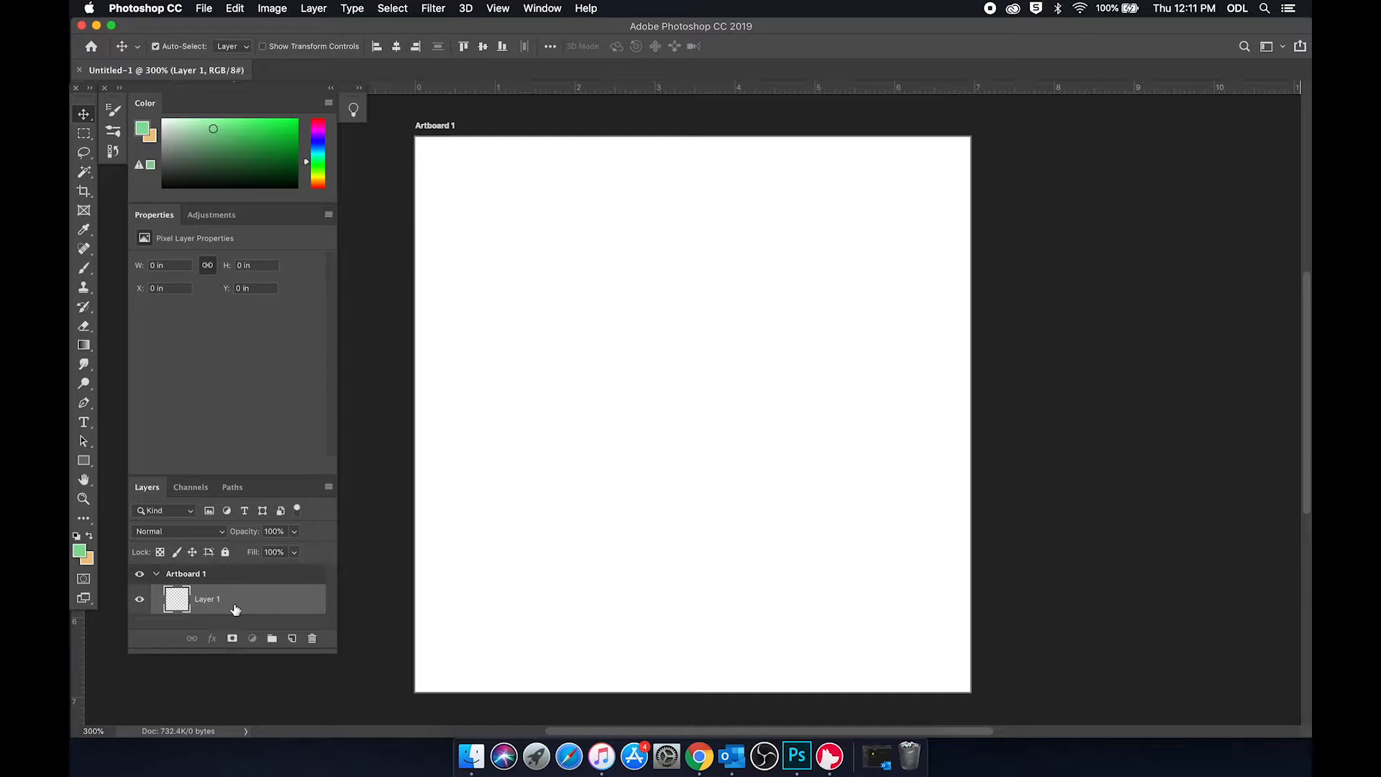
click(84, 268)
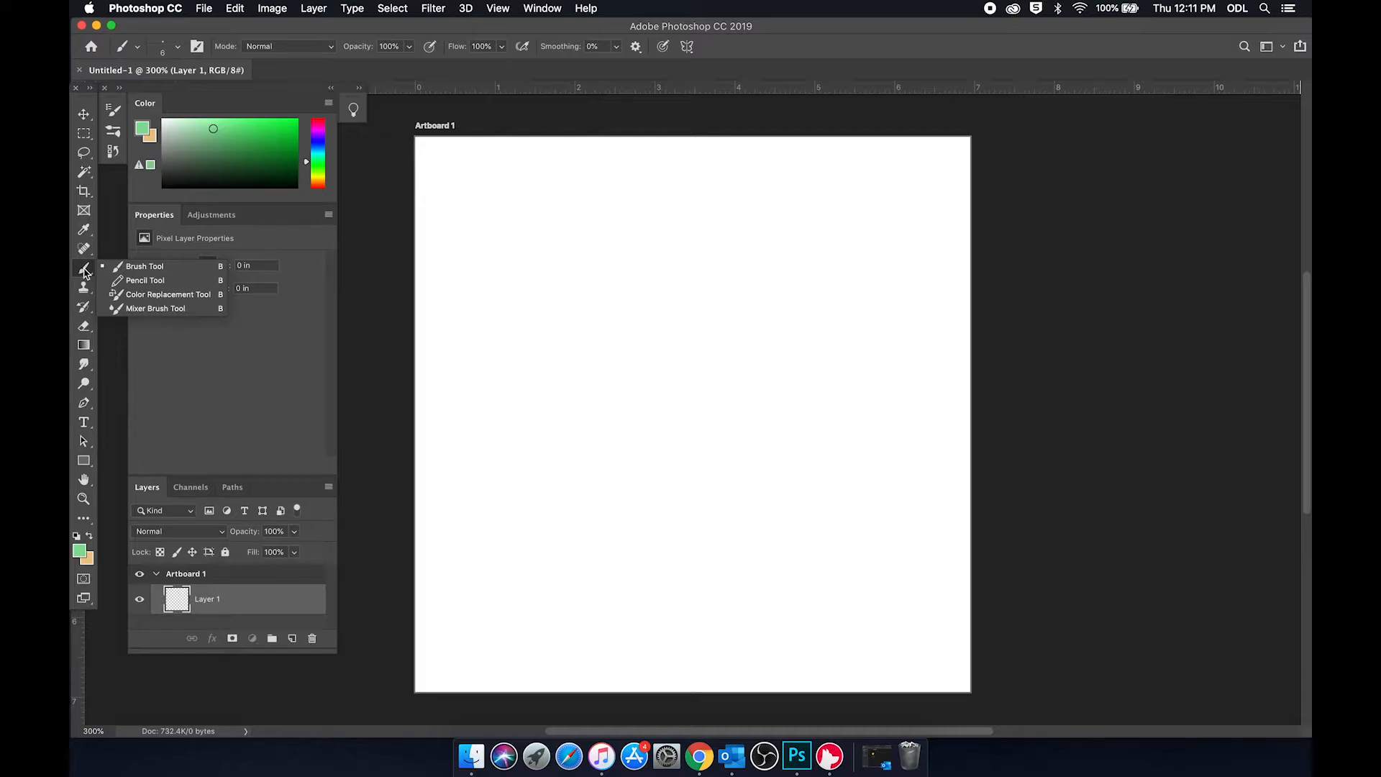
click(146, 269)
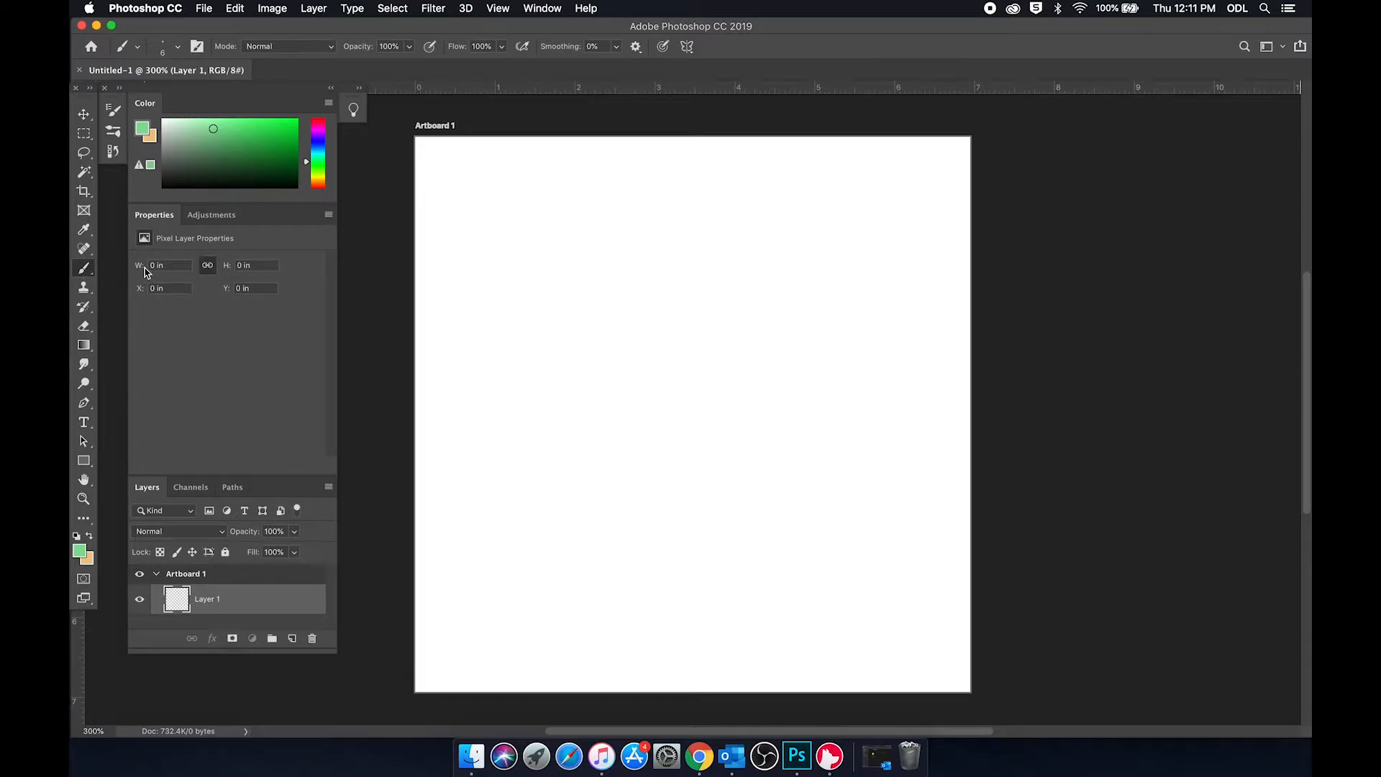
click(119, 90)
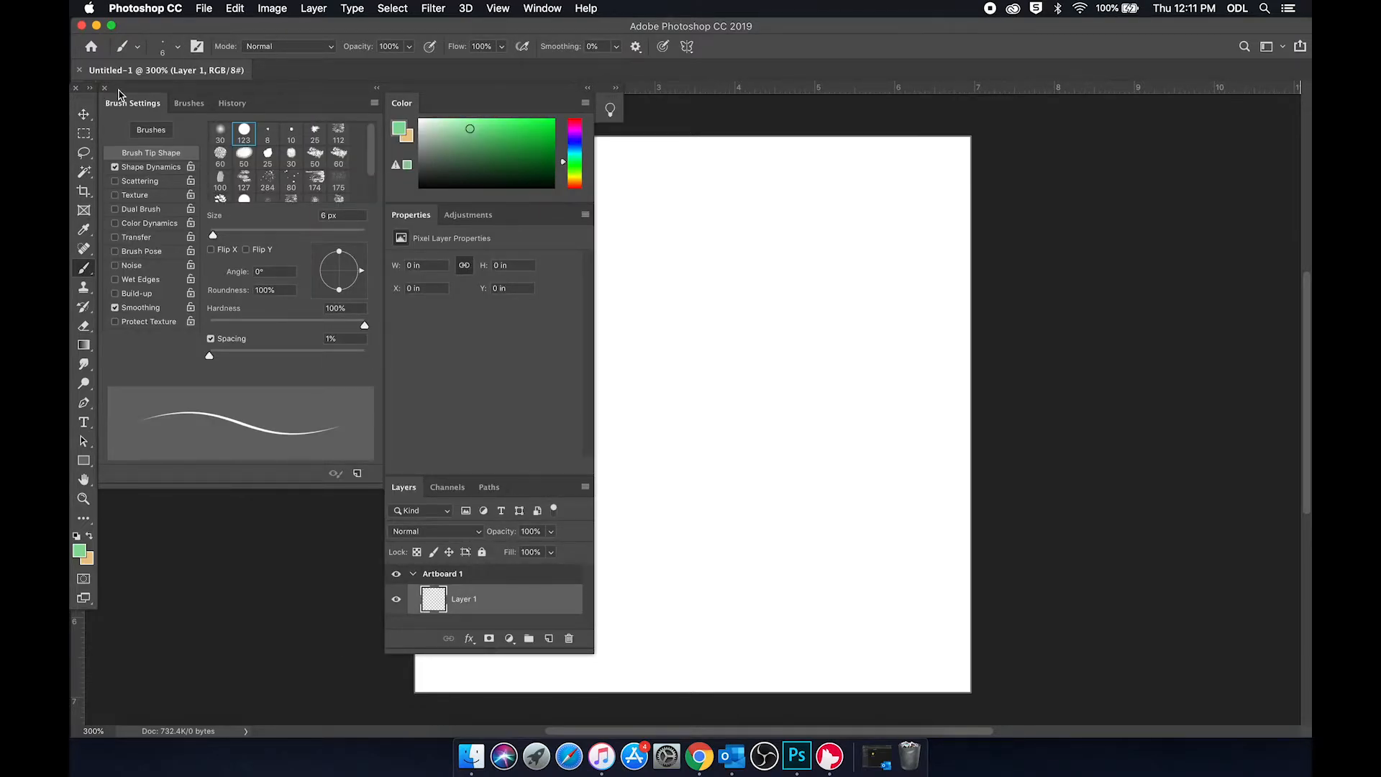
click(190, 103)
click(166, 339)
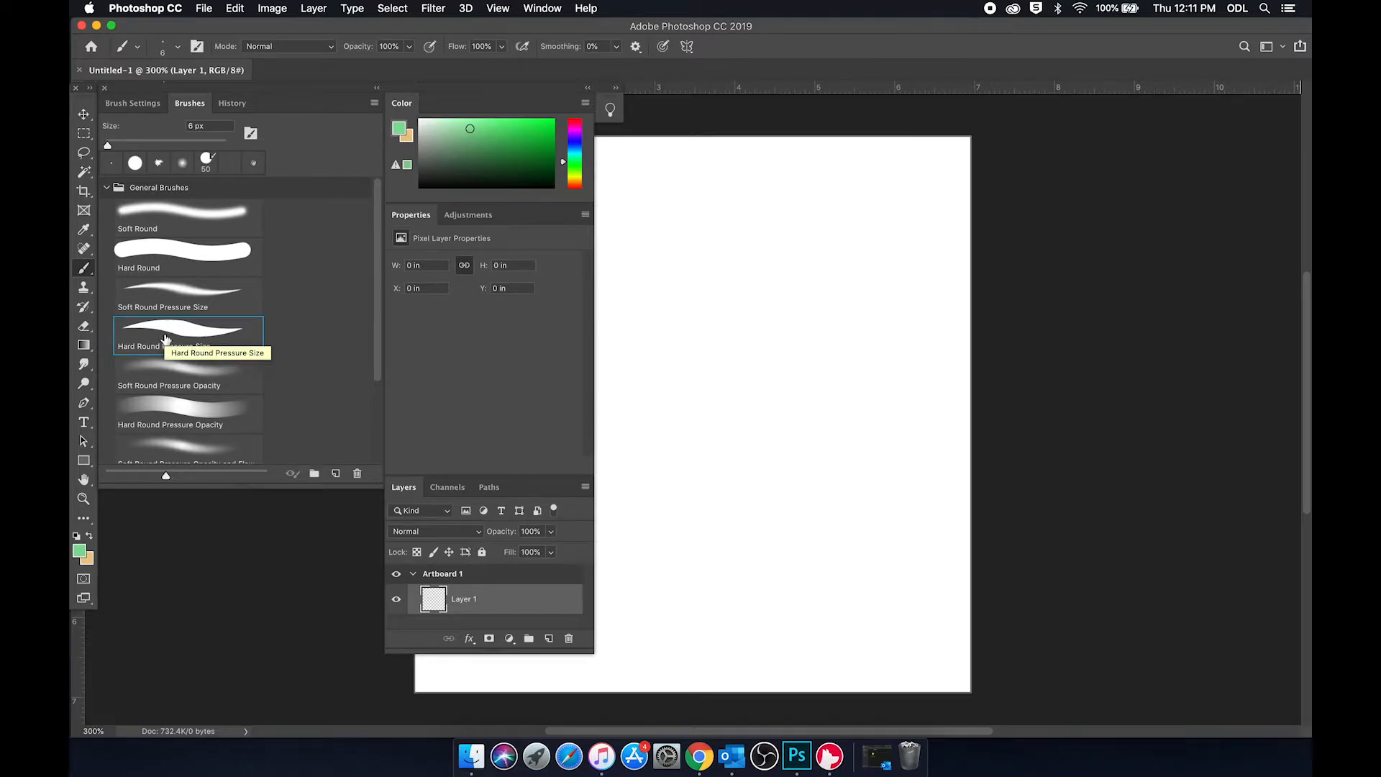
Step: Try different brush tip sizes and spacings, ending with a 10 px size and 1% spacing
click(132, 103)
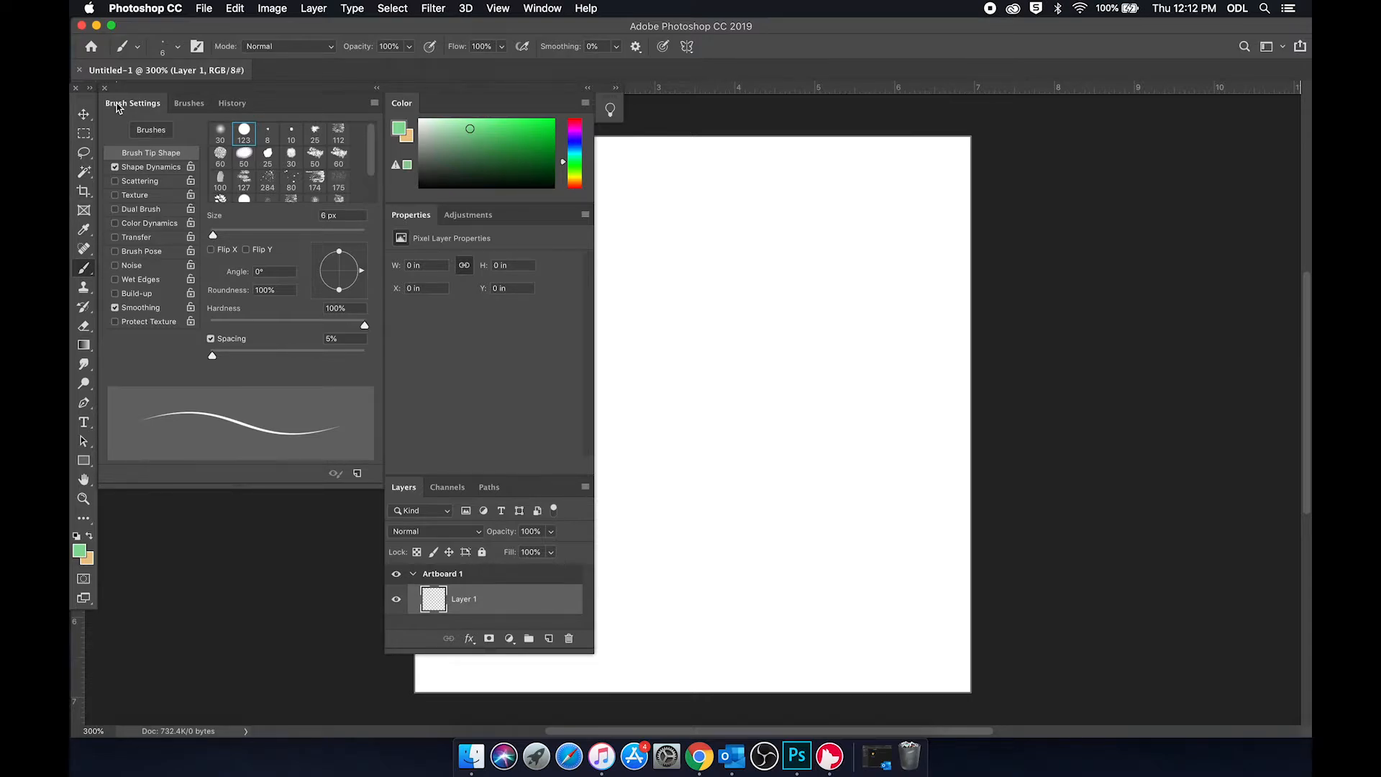
mouse_move(213, 234)
mouse_down()
mouse_move(302, 230)
mouse_move(214, 236)
mouse_up()
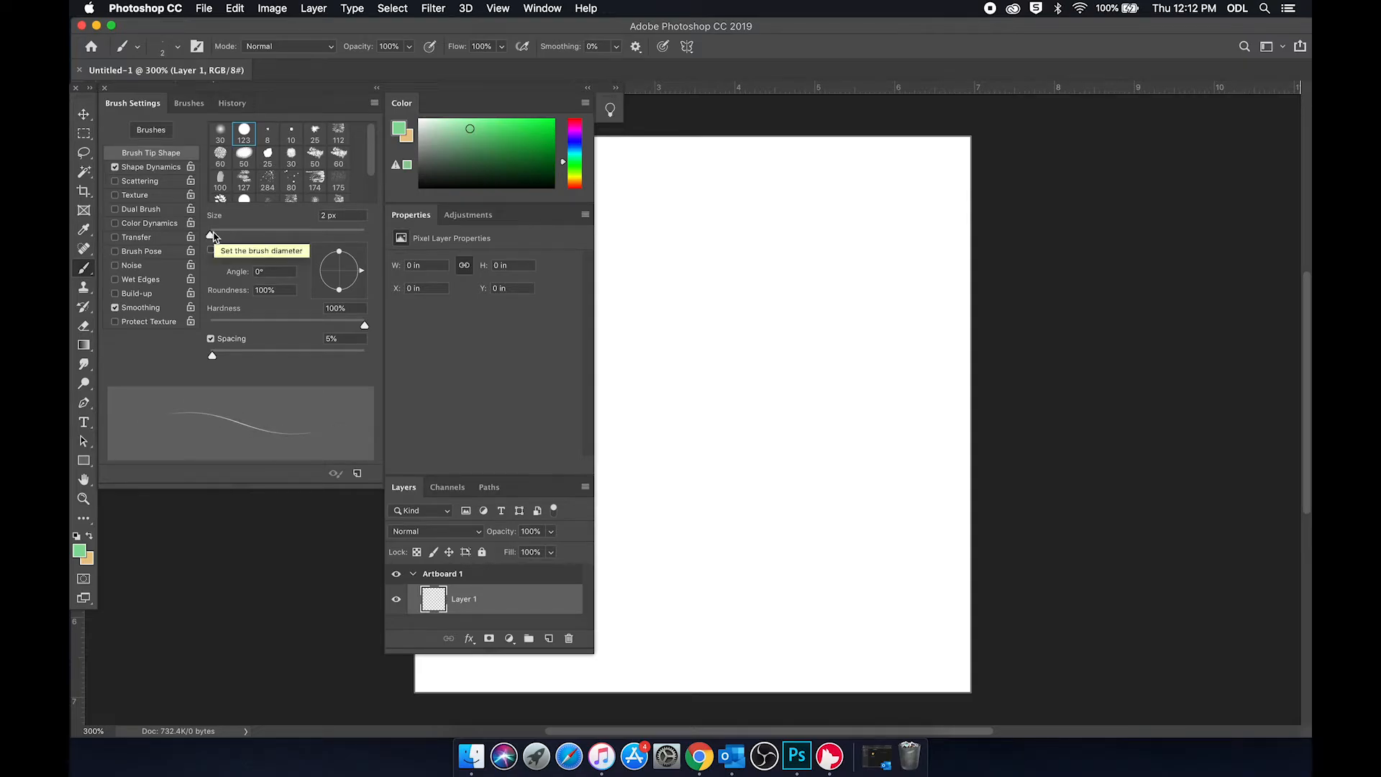
drag(212, 355, 334, 375)
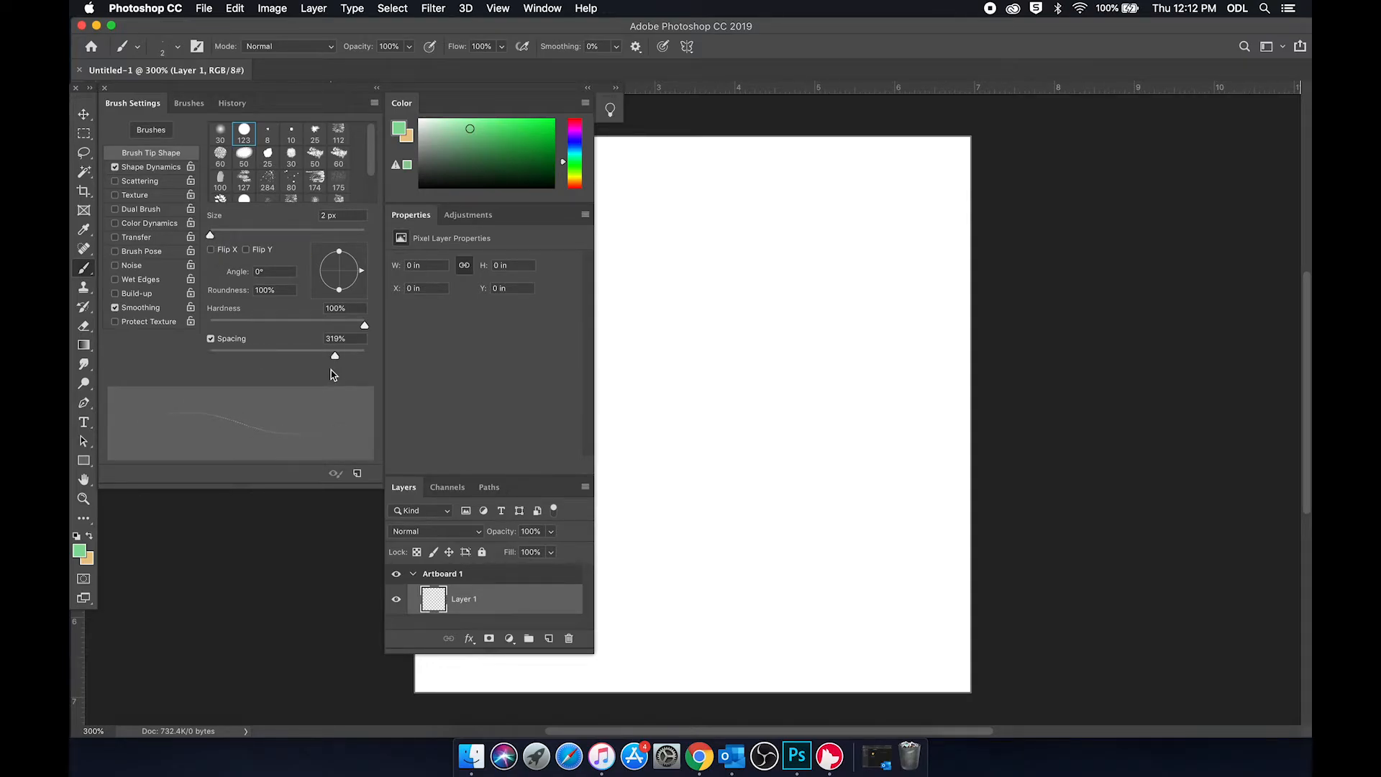
drag(210, 235, 219, 234)
drag(335, 355, 199, 370)
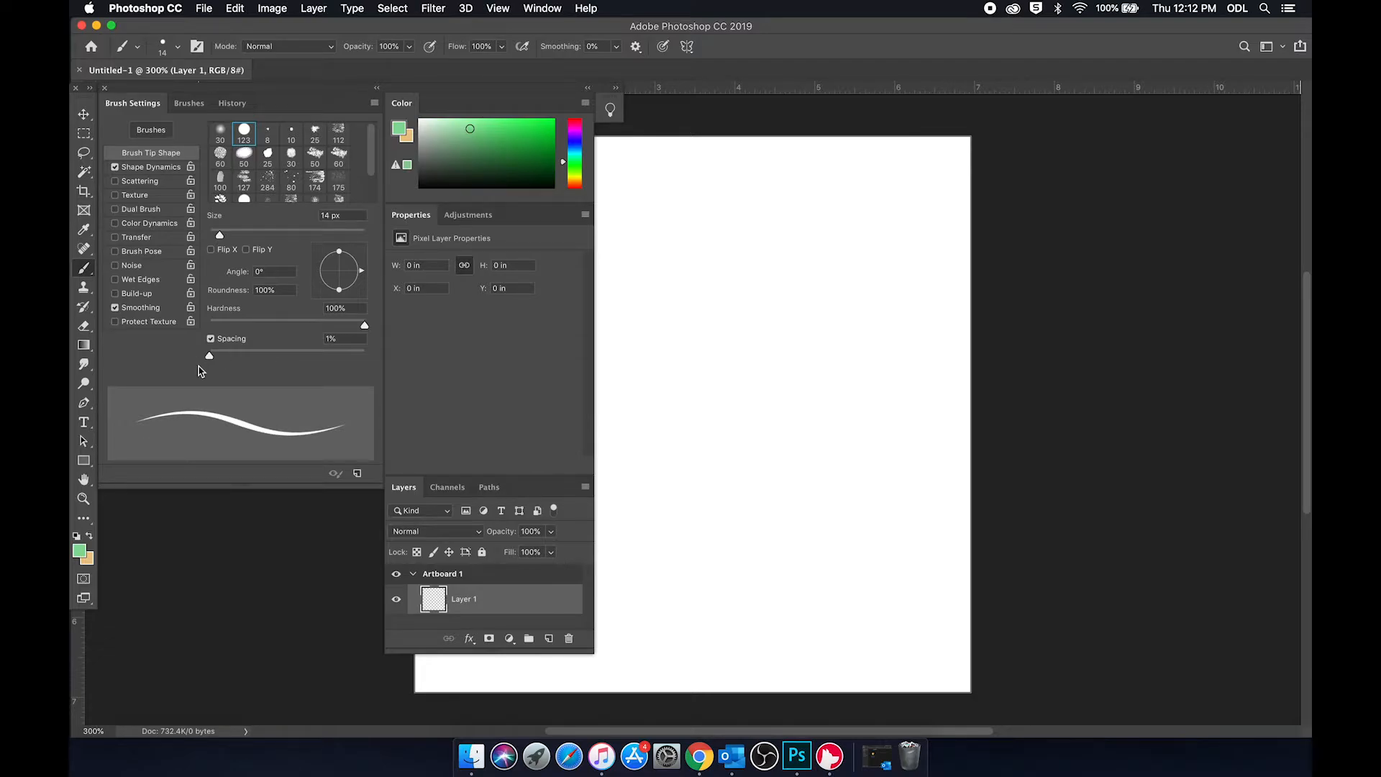
drag(220, 234, 215, 236)
click(190, 104)
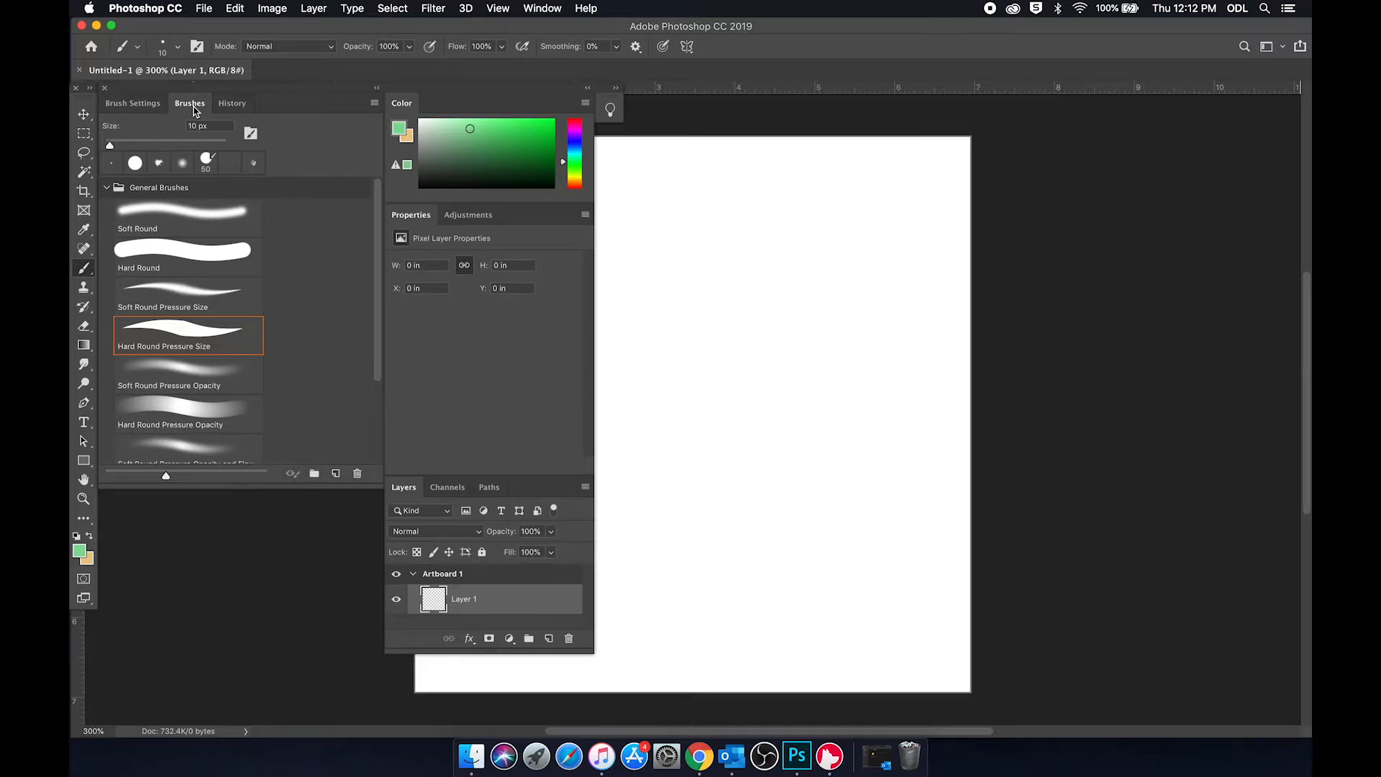
click(376, 88)
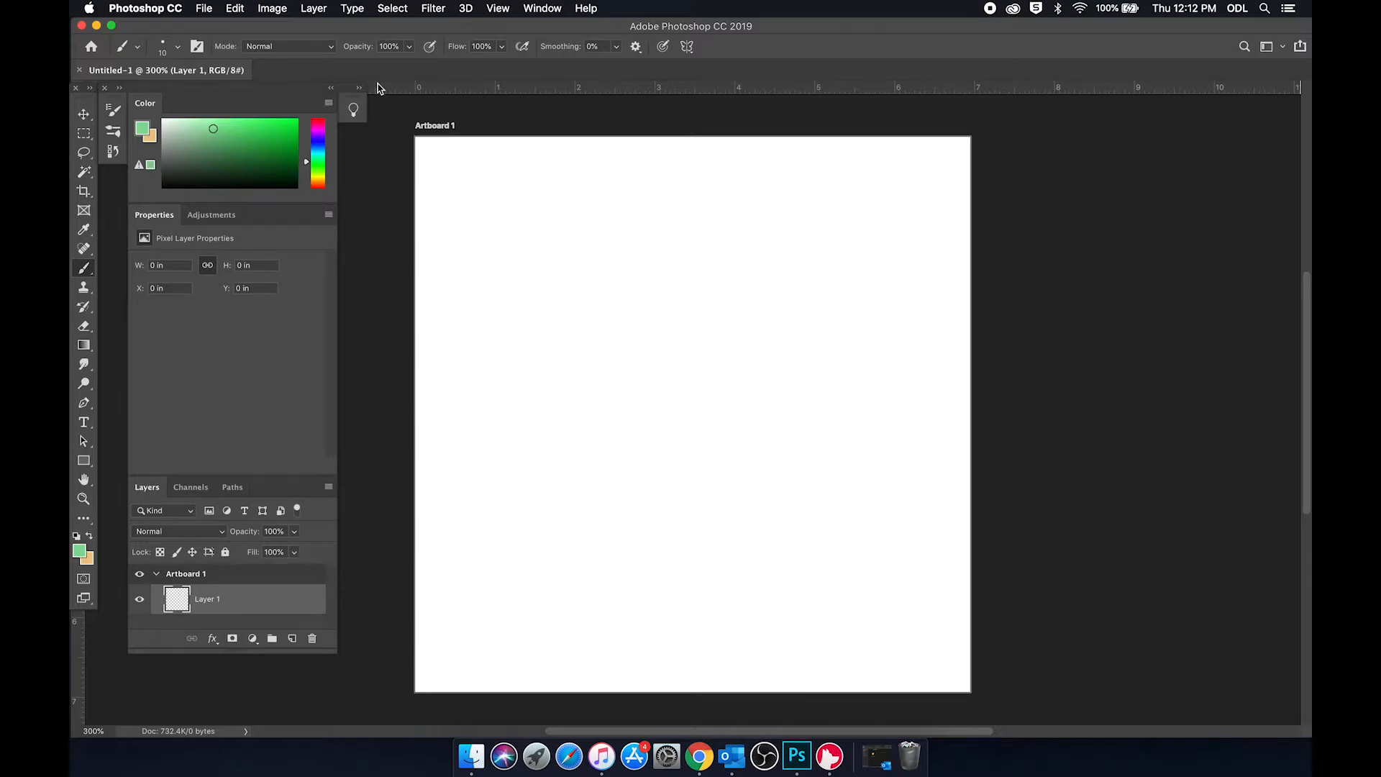
Step: Turn on Mandala paint symmetry with a segment count of eight
click(687, 46)
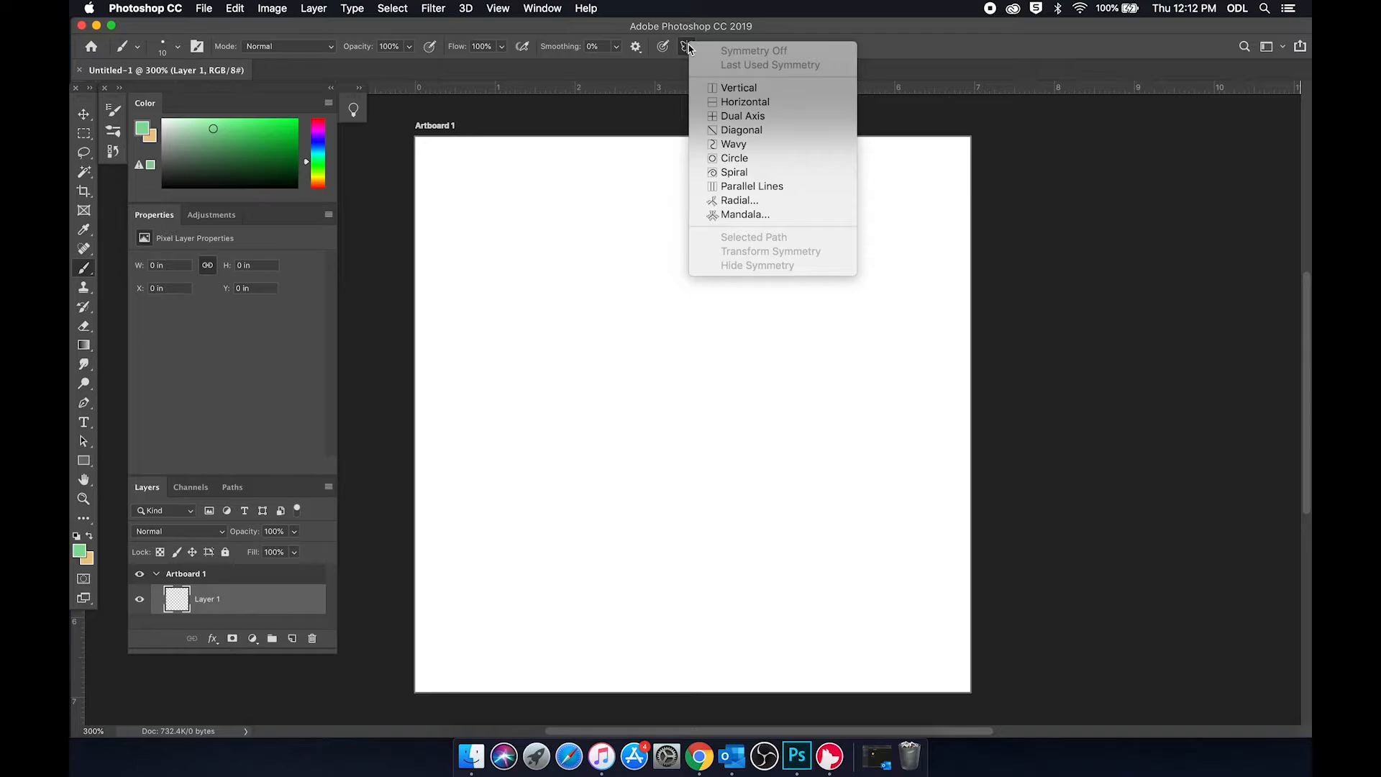
click(766, 214)
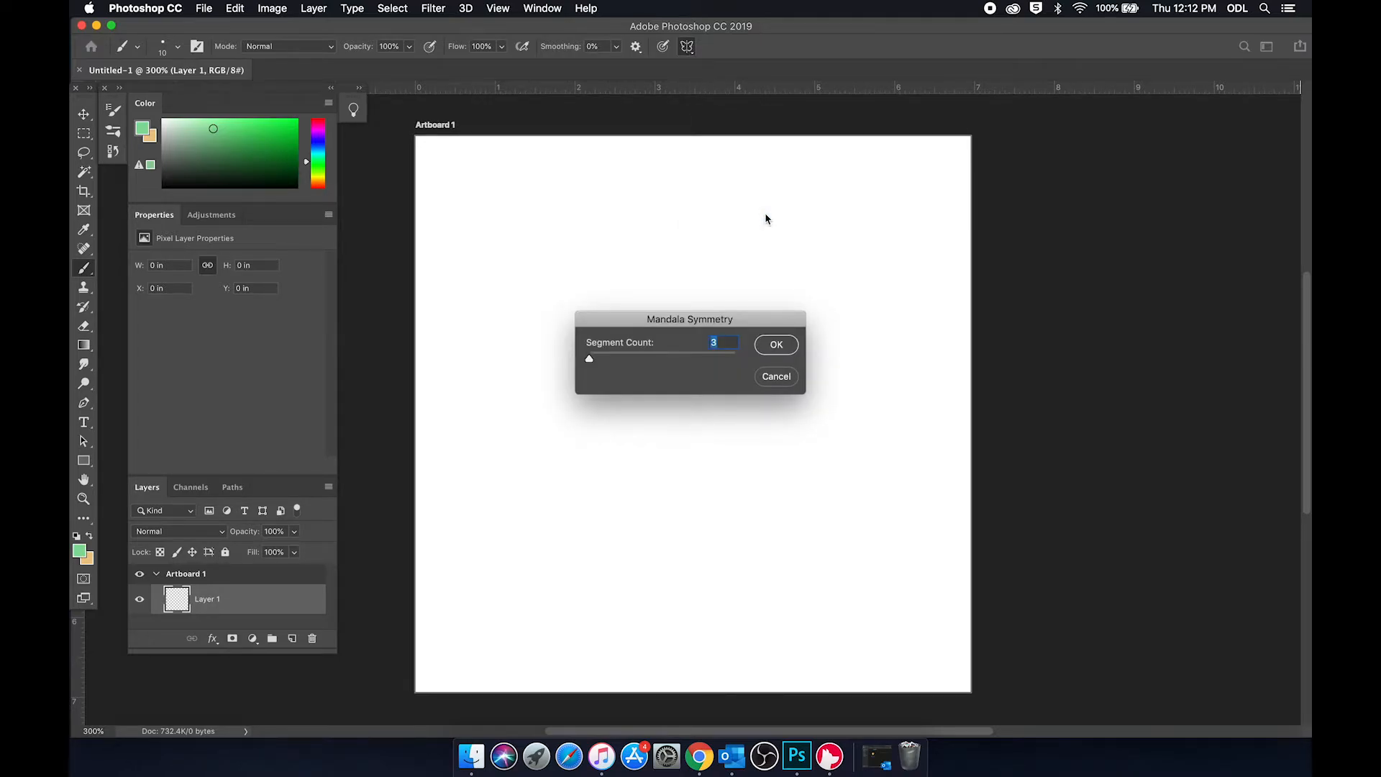
drag(596, 358, 696, 383)
click(776, 346)
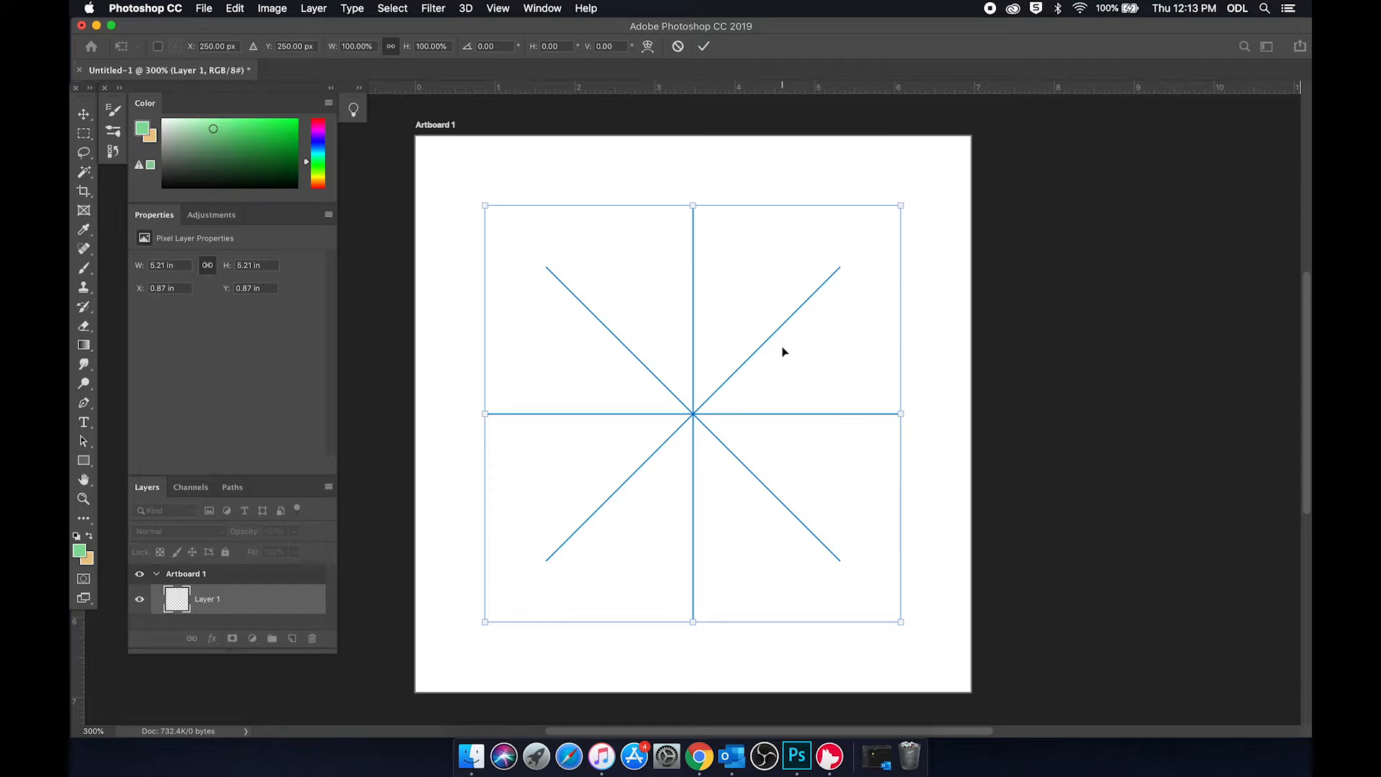
Step: Scale the mandala symmetry guide to about 133.6% so it fills the artboard, and apply the transform
drag(900, 206, 971, 134)
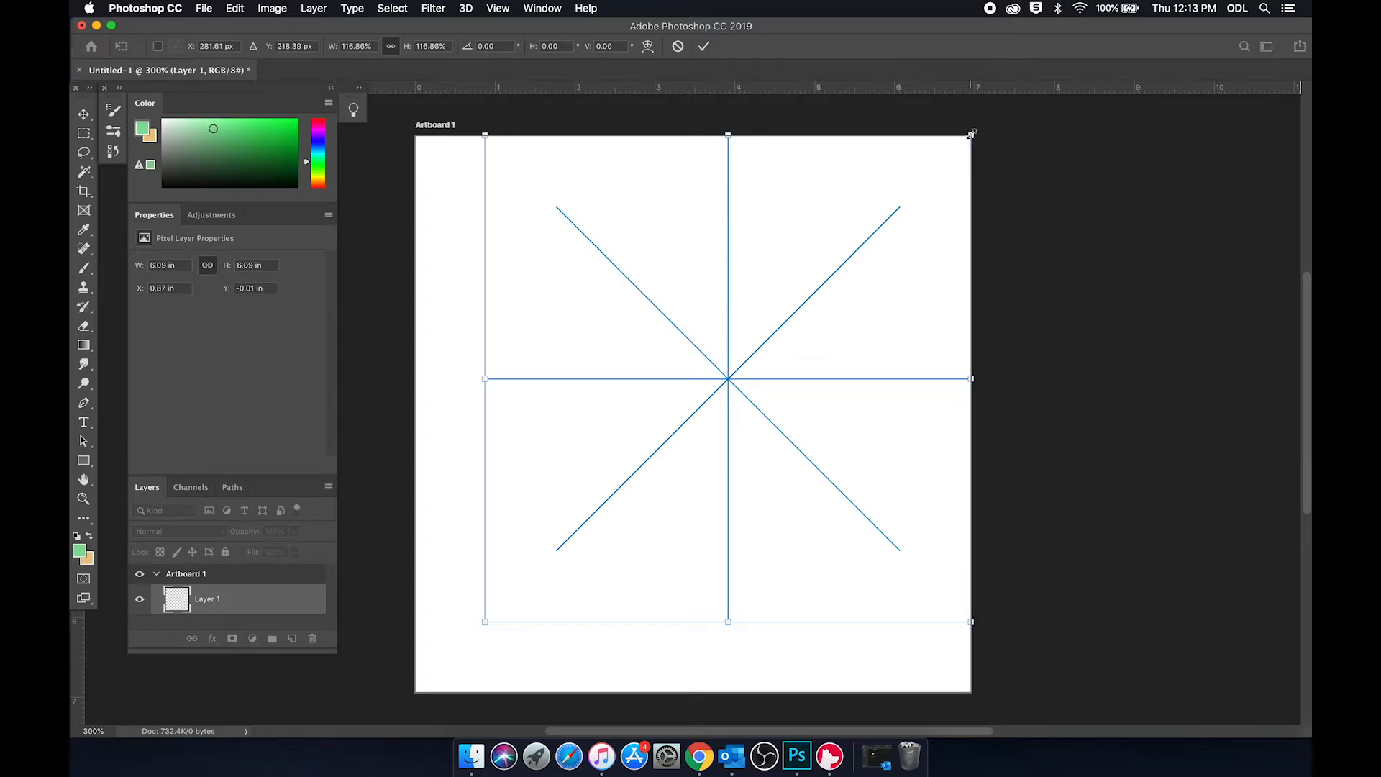
drag(485, 621, 419, 689)
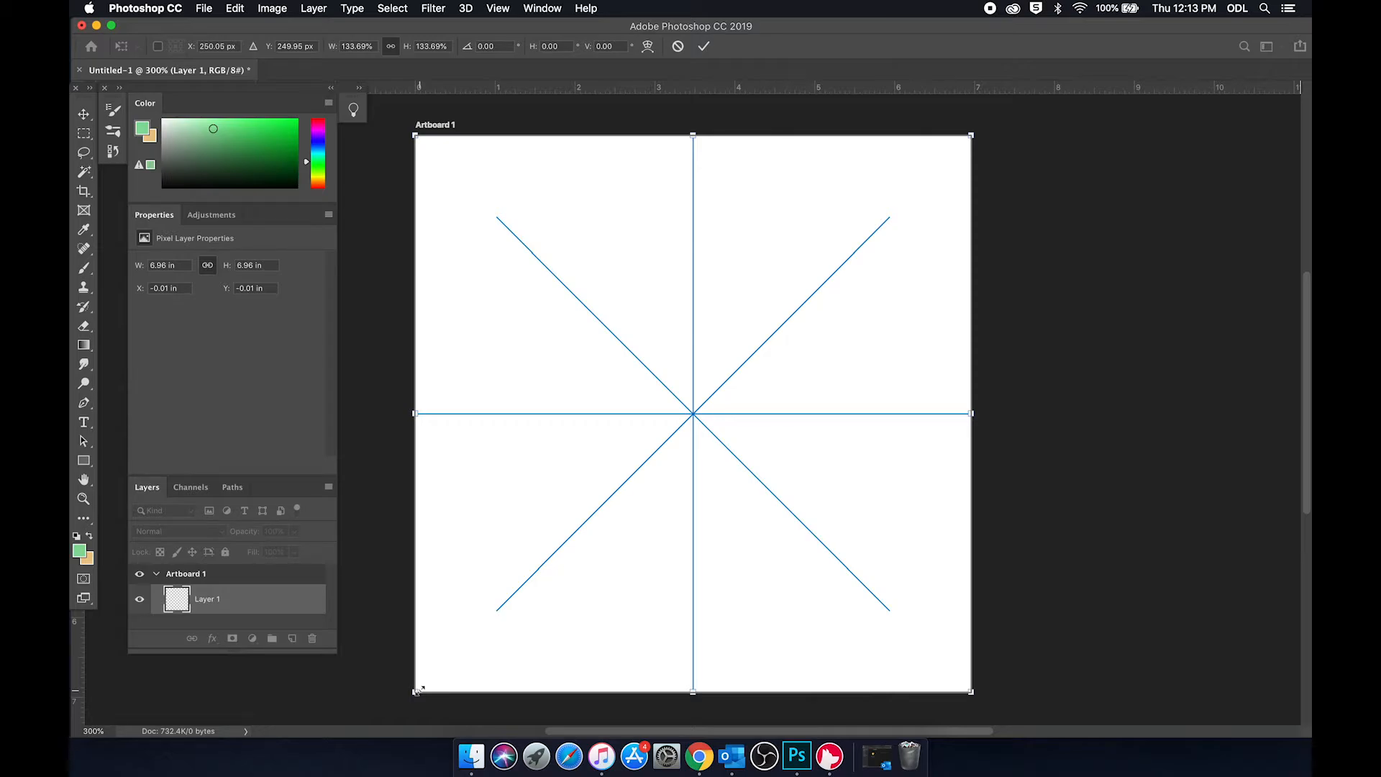
mouse_move(419, 688)
mouse_down()
mouse_move(442, 605)
mouse_move(711, 690)
mouse_move(475, 671)
mouse_move(422, 674)
mouse_move(411, 694)
mouse_up()
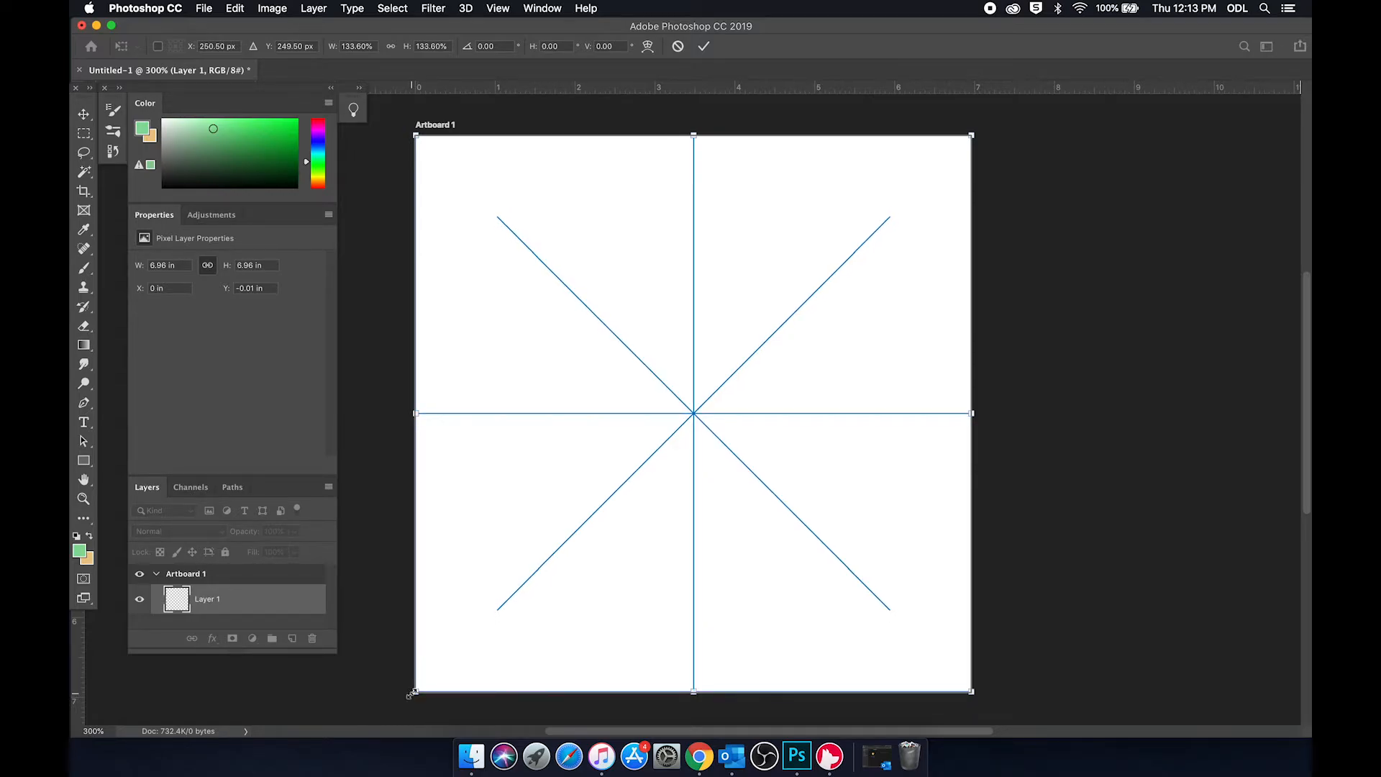
click(85, 268)
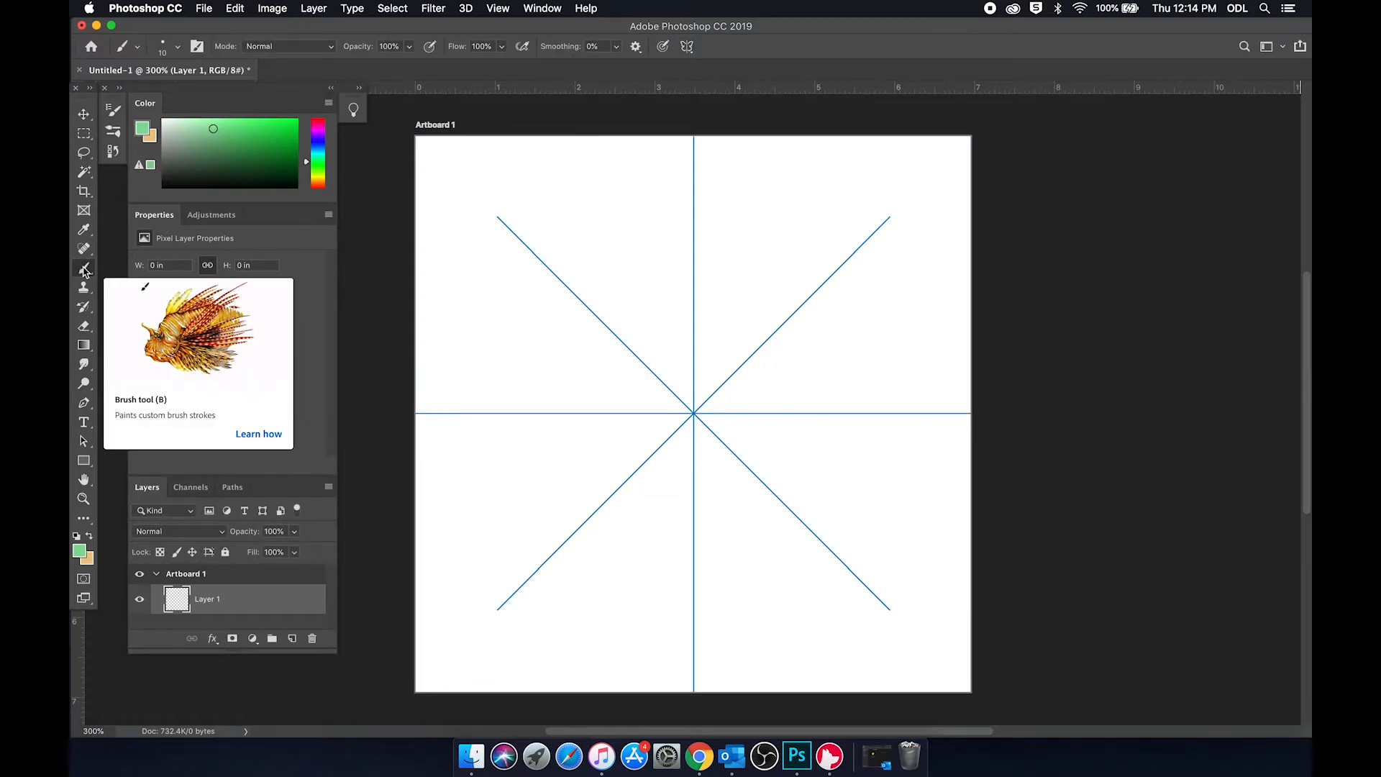
drag(433, 152, 466, 199)
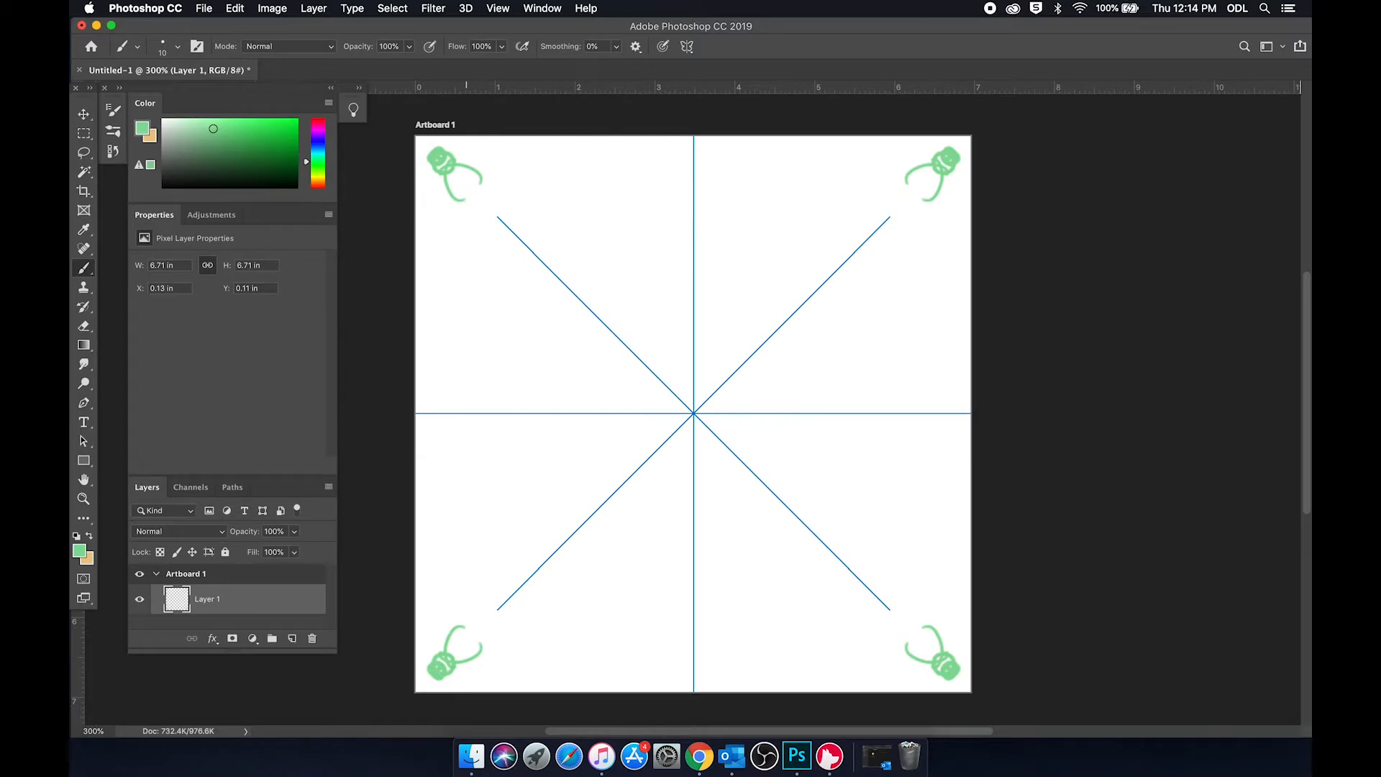
click(83, 326)
mouse_move(438, 153)
mouse_down()
mouse_move(451, 180)
mouse_move(440, 237)
mouse_up()
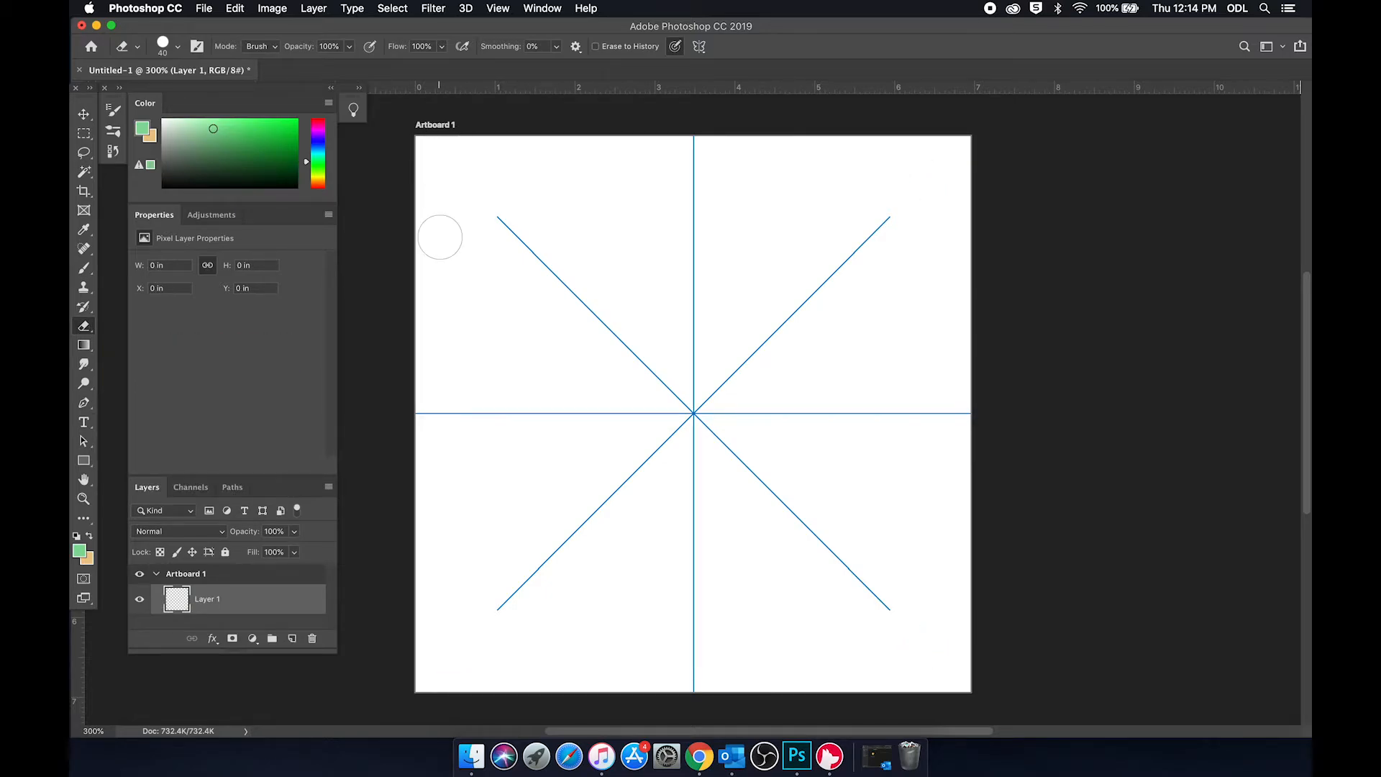
click(83, 268)
drag(453, 193, 492, 170)
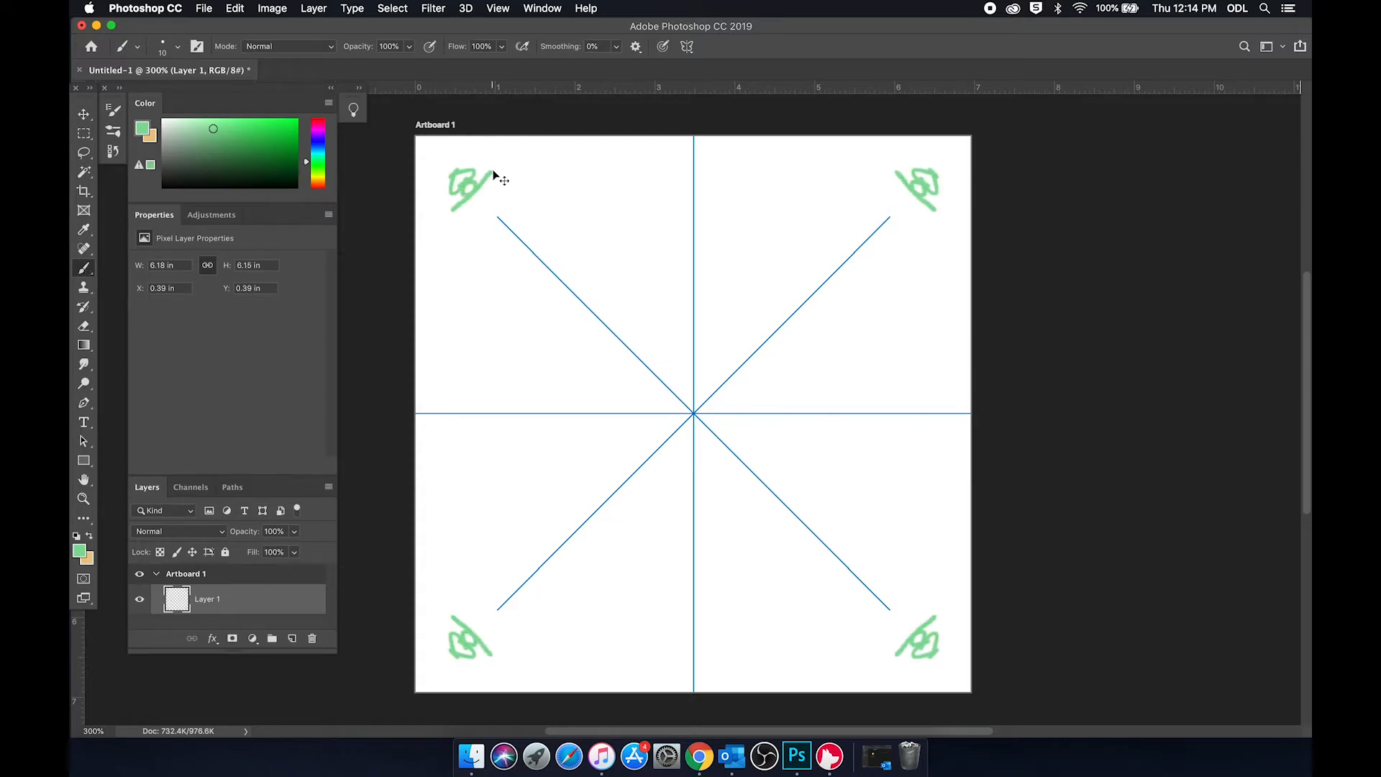
key(super+z)
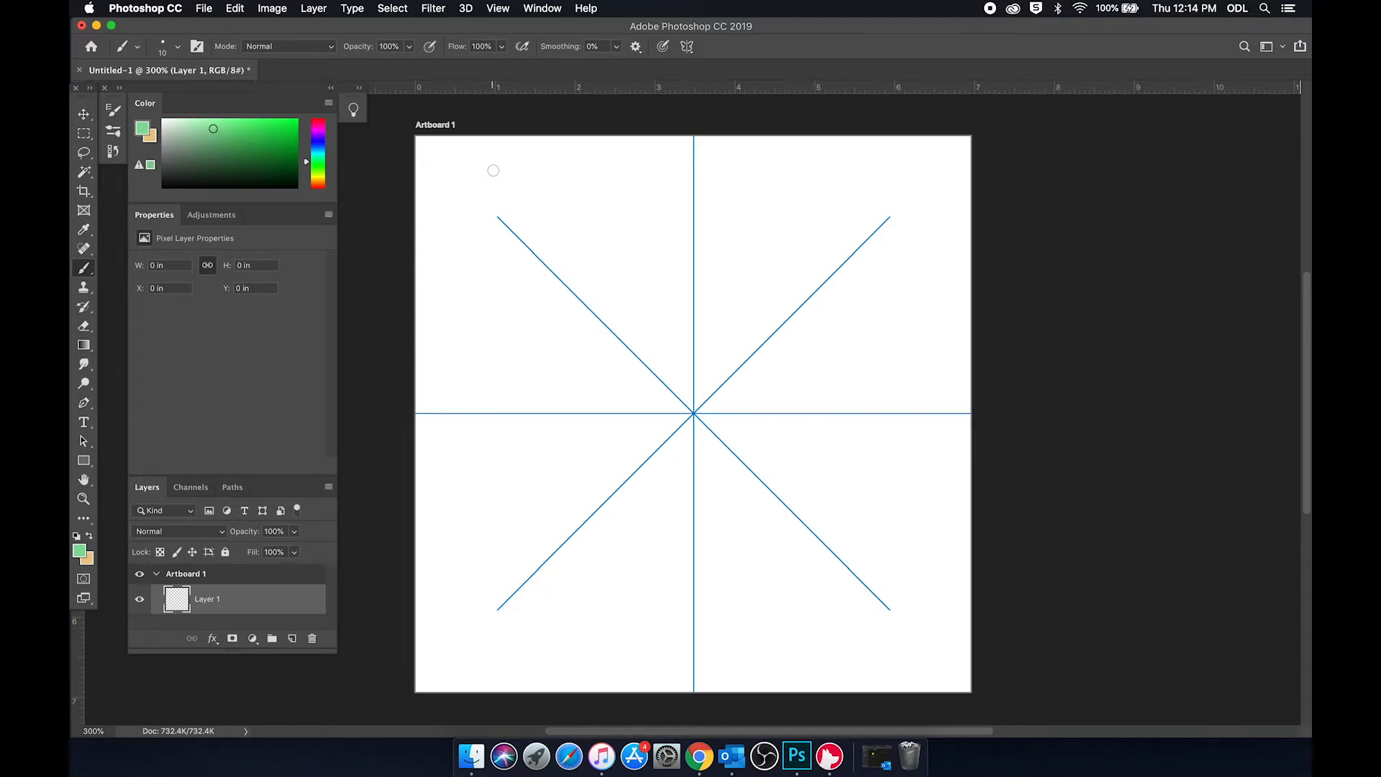
Step: Paint light green petal strokes around the mandala's center and darker green hearts just beyond them
mouse_move(703, 395)
mouse_down()
mouse_move(716, 309)
mouse_move(713, 366)
mouse_up()
click(269, 137)
mouse_move(755, 309)
mouse_down()
mouse_move(724, 291)
mouse_move(740, 301)
mouse_up()
Step: Paint solid dark violet flower buds at the outer ends of the green hearts
click(317, 138)
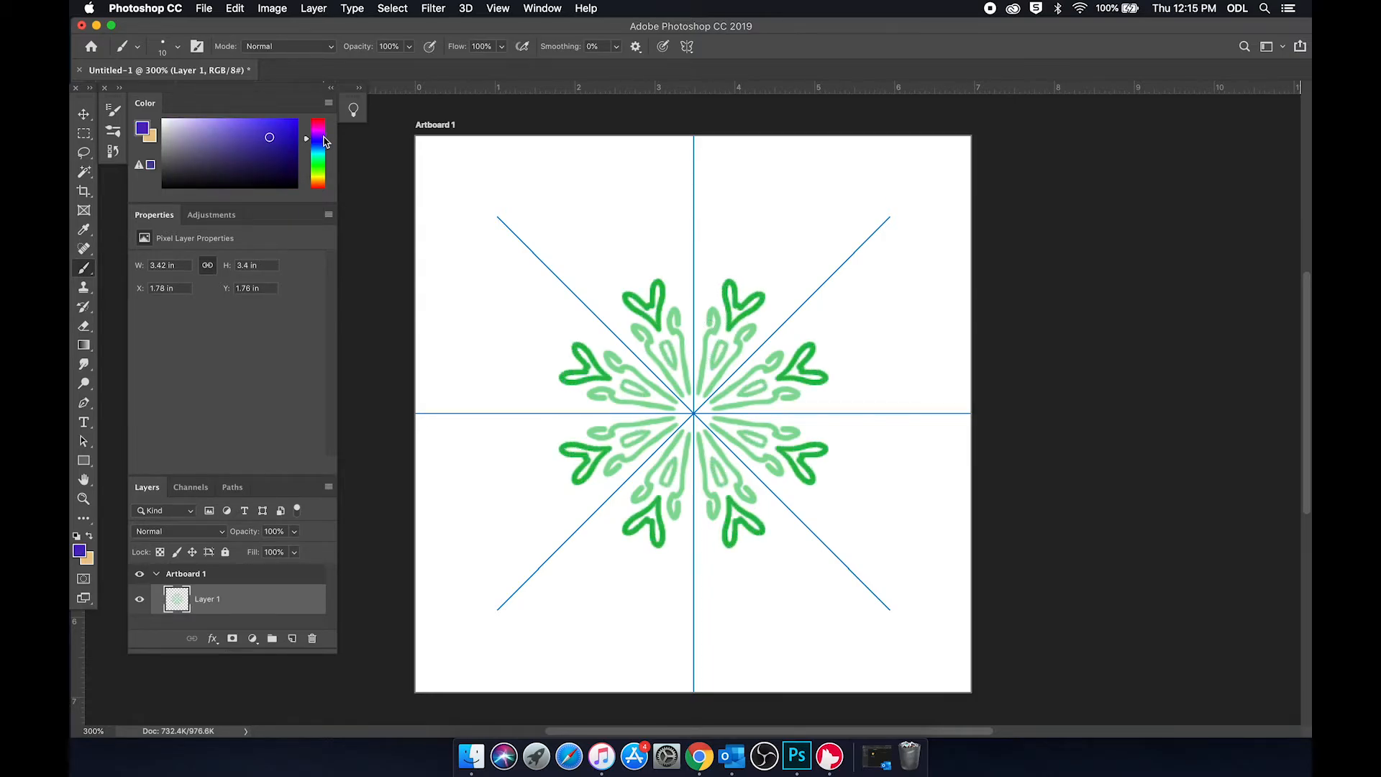
click(224, 131)
click(218, 151)
drag(745, 287, 749, 267)
Step: Adjust the eraser size and erase the centers of the dark violet flower buds
key(e)
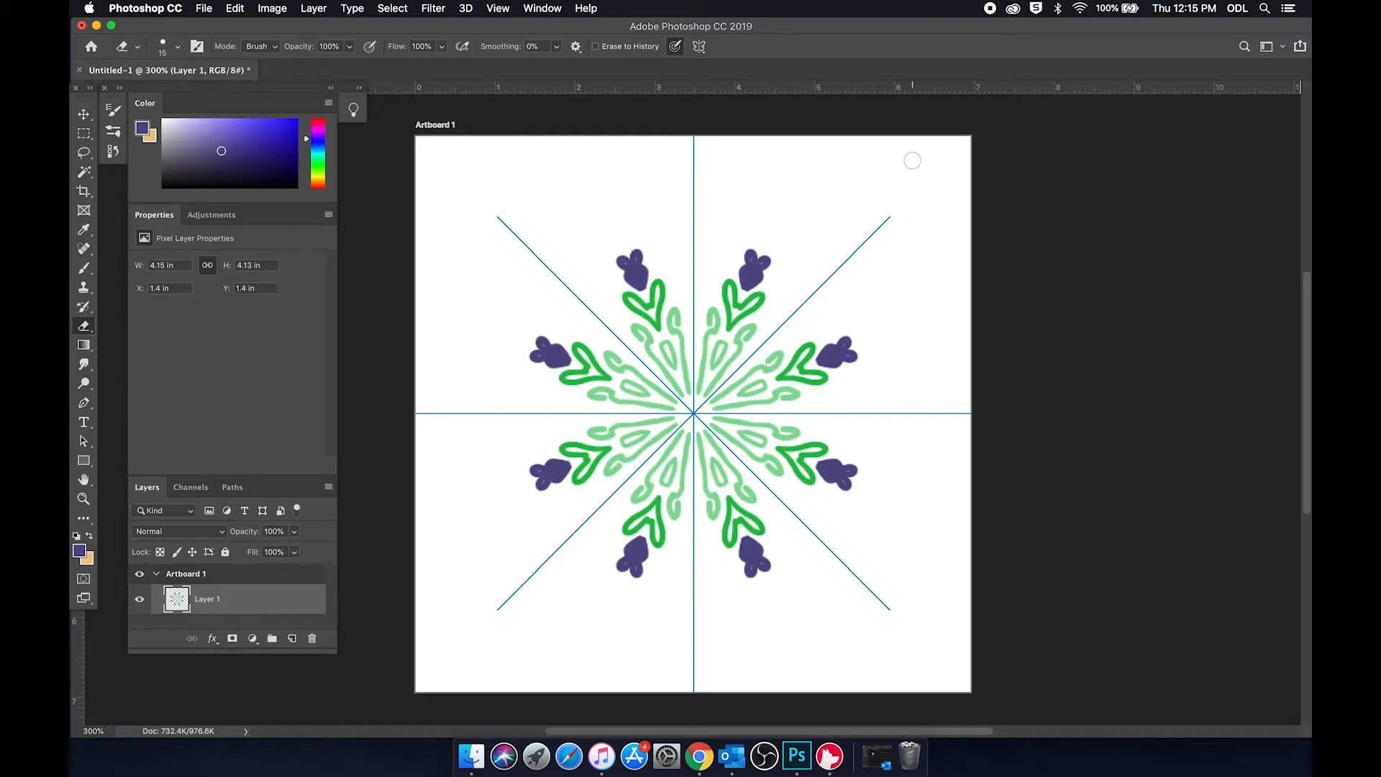
key(bracketright)
key(bracketleft)
key(bracketleft)
key(bracketright)
key(bracketright)
key(bracketright)
key(bracketright)
key(bracketright)
key(bracketright)
key(bracketright)
key(bracketright)
key(bracketleft)
key(bracketleft)
key(bracketleft)
key(bracketleft)
key(bracketleft)
key(bracketleft)
key(bracketleft)
mouse_move(751, 269)
mouse_down()
mouse_move(749, 285)
mouse_move(723, 260)
mouse_up()
Step: Paint lighter violet curved accents around the green hearts and dark violet buds
click(210, 139)
click(84, 269)
mouse_move(770, 285)
mouse_down()
mouse_move(782, 287)
mouse_move(758, 336)
mouse_move(803, 282)
mouse_move(786, 302)
mouse_up()
Step: Reduce the brush size and paint mauve droplets between the flowers and a ring of mauve dots beyond them
click(318, 123)
key(bracketleft)
key(bracketleft)
drag(786, 312, 776, 313)
click(721, 231)
click(764, 241)
click(801, 265)
Step: Paint a light pink wavy outline around the flower ring, with pink tulip shapes on the symmetry axes
click(213, 127)
drag(695, 234, 749, 208)
drag(822, 284, 773, 199)
drag(804, 234, 768, 208)
drag(816, 274, 789, 222)
drag(765, 208, 790, 224)
key(super+z)
key(super+z)
key(super+z)
drag(696, 210, 695, 167)
mouse_move(695, 190)
mouse_down()
mouse_move(695, 204)
mouse_move(747, 224)
mouse_up()
Step: Paint dark magenta scallops inside the pink outline and small dark magenta flowers outside it
click(240, 145)
mouse_move(815, 282)
mouse_down()
mouse_move(767, 217)
mouse_move(782, 221)
mouse_move(736, 226)
mouse_move(788, 241)
mouse_up()
key(super+z)
key(super+z)
Step: Paint teal leaves and small hearts around the mandala's outer ring, and teal leaf shapes along the artboard's edges
key(super+z)
drag(780, 189, 797, 187)
mouse_move(787, 170)
mouse_down()
mouse_move(806, 215)
mouse_move(815, 201)
mouse_up()
click(318, 154)
drag(829, 259, 840, 223)
mouse_move(825, 182)
mouse_down()
mouse_move(844, 200)
mouse_move(907, 208)
mouse_move(894, 213)
mouse_up()
key(super+z)
key(super+z)
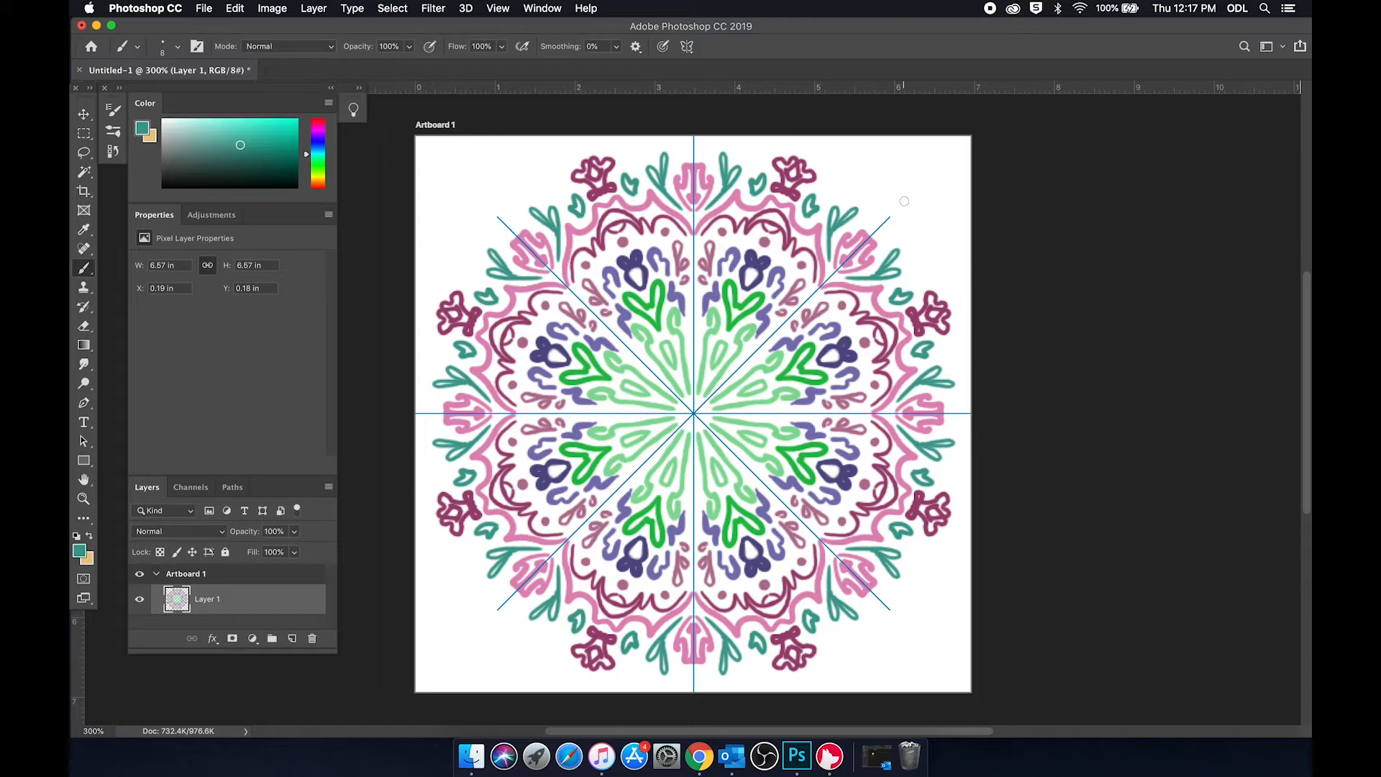
drag(414, 223, 435, 215)
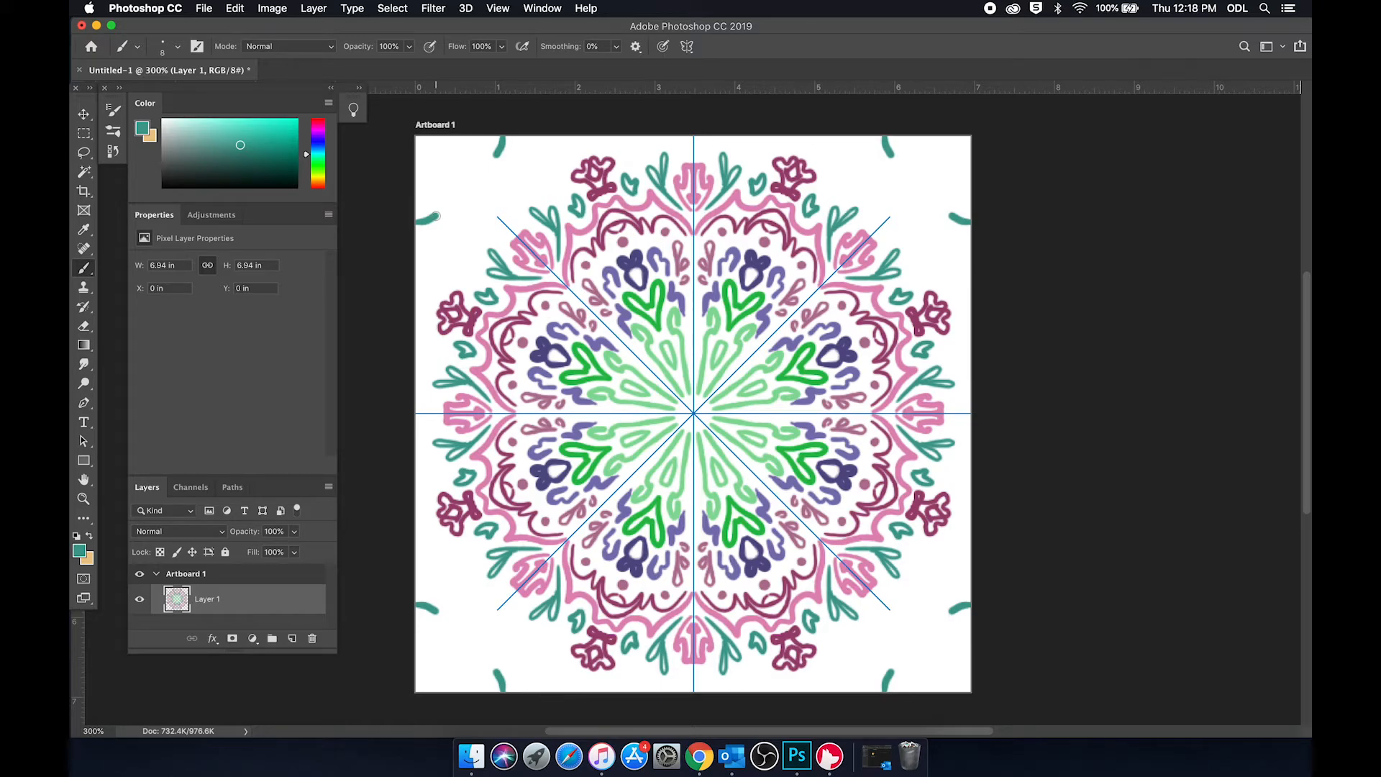
mouse_move(424, 217)
mouse_down()
mouse_move(442, 229)
mouse_move(421, 230)
mouse_up()
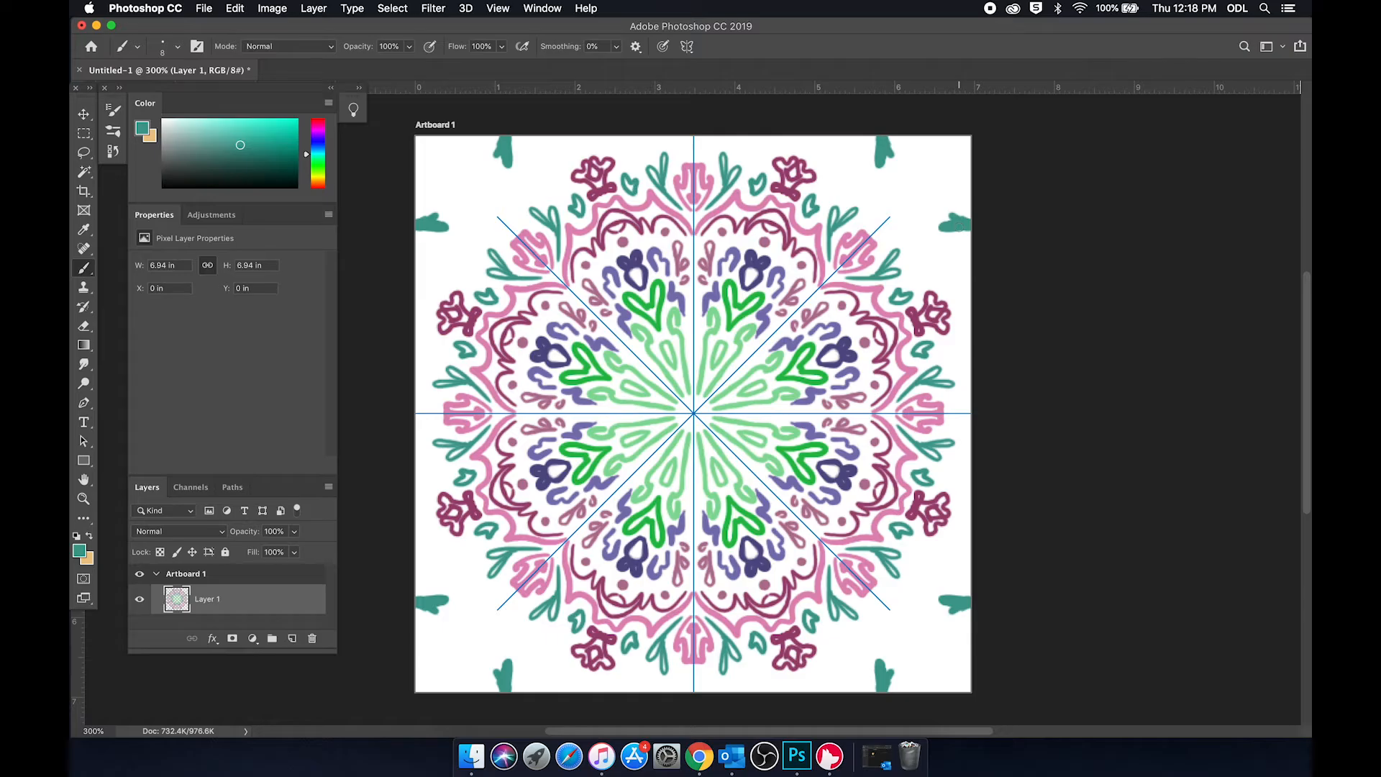
Step: Undo the teal leaf shapes along the artboard's edges and paint pairs of teal arcs across the outer ends of the symmetry axes
key(super+z)
key(super+z)
drag(721, 138, 696, 149)
drag(708, 138, 695, 144)
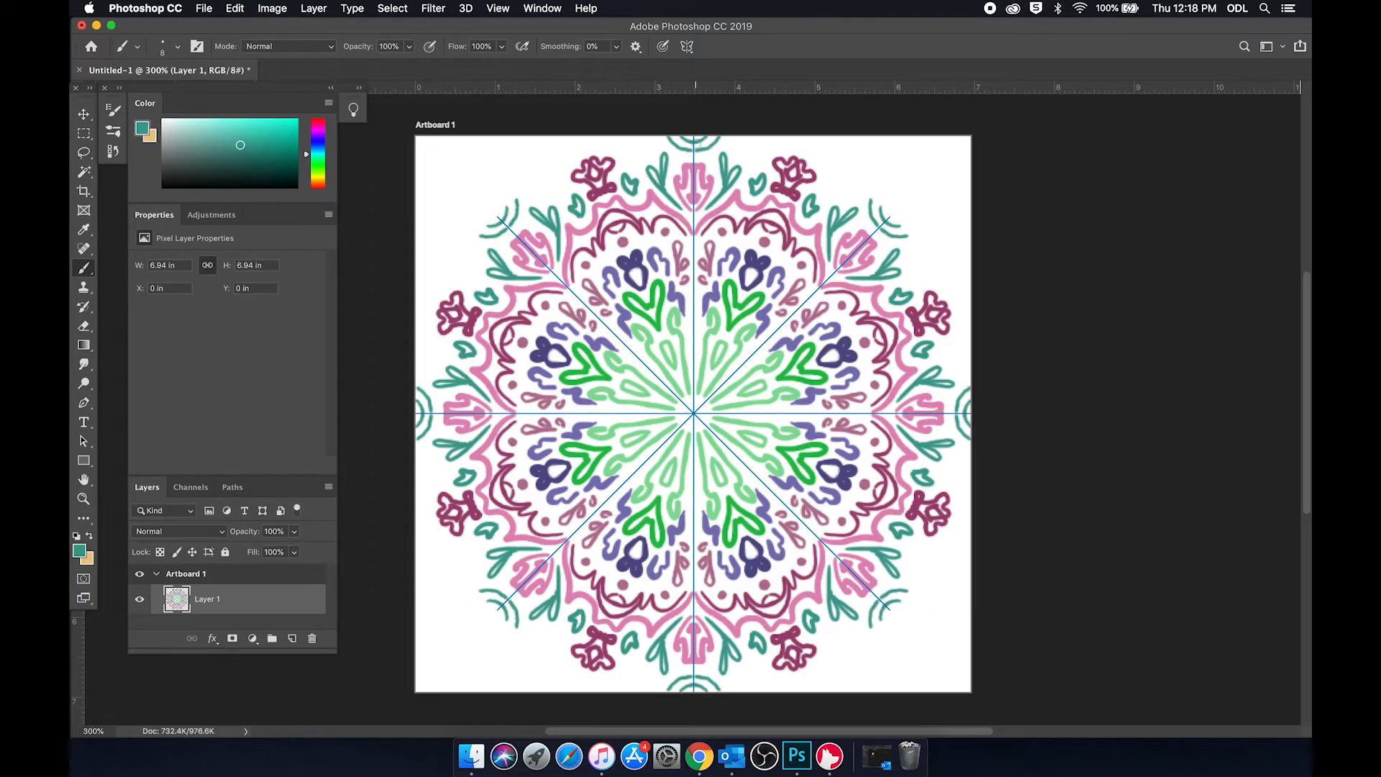
Step: Switch to bright purple and paint small ovals, looping motifs and curved border lines in the artboard's four corners
click(317, 130)
click(257, 125)
drag(476, 212, 494, 197)
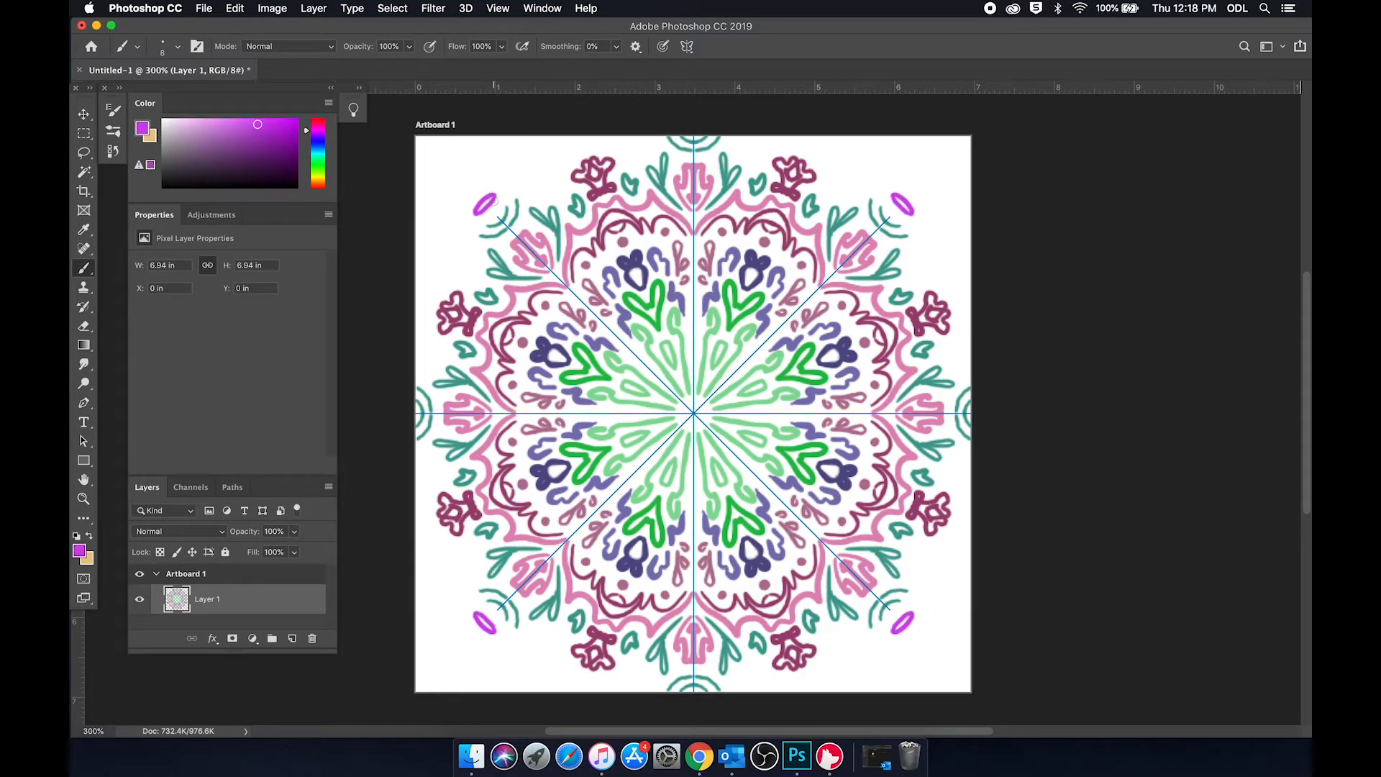
mouse_move(417, 160)
mouse_down()
mouse_move(432, 238)
mouse_move(470, 192)
mouse_up()
drag(416, 254, 463, 224)
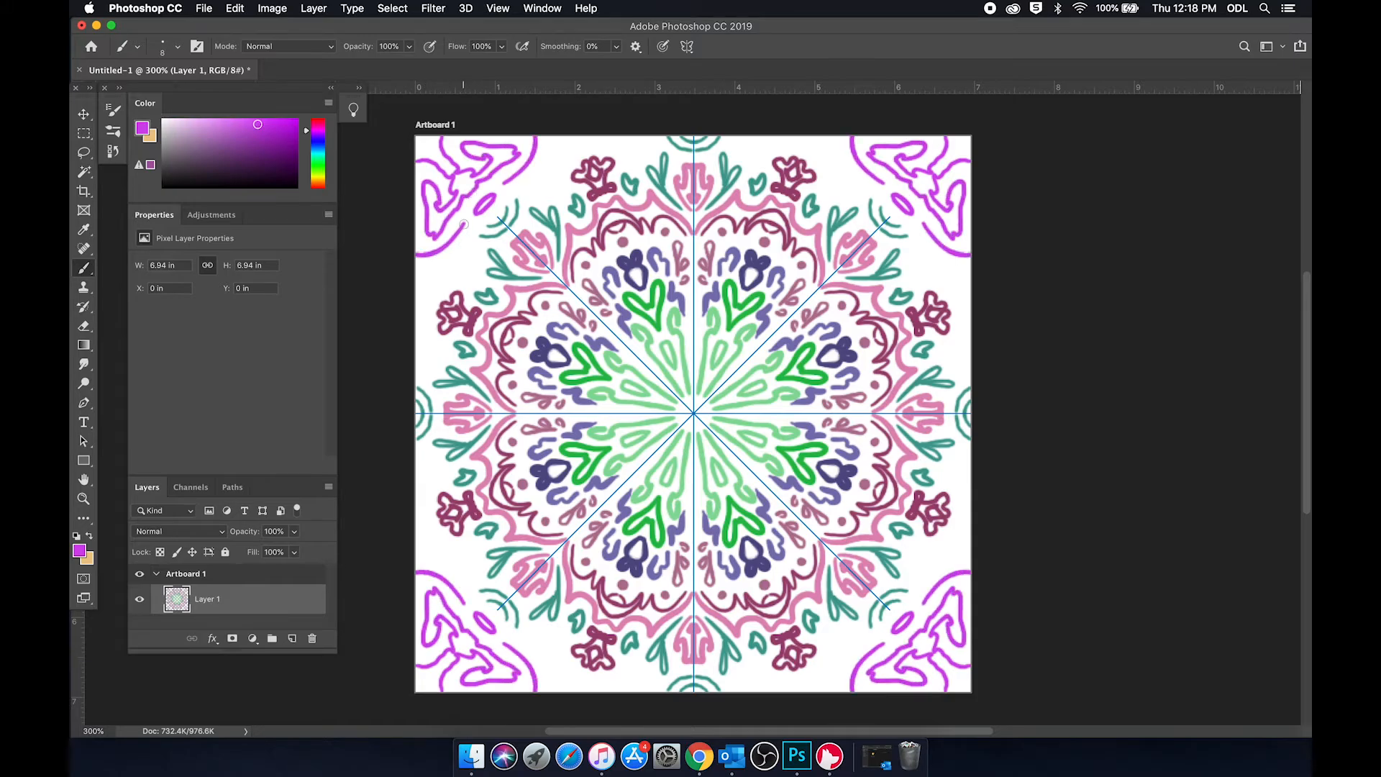
Step: Paint greyish mauve details inside the purple corner motifs and concentric curved lines outside their borders
click(186, 141)
drag(416, 150, 460, 179)
drag(416, 228, 423, 205)
key(super+z)
drag(417, 265, 454, 247)
mouse_move(416, 285)
mouse_down()
mouse_move(440, 267)
mouse_move(432, 279)
mouse_up()
drag(416, 315, 416, 306)
Step: Switch to muted blue, paint droplets in the outer gaps and a ring with a dot at the mandala's center, and undo the last stray stroke
click(317, 149)
click(228, 138)
mouse_move(529, 197)
mouse_down()
mouse_move(528, 179)
mouse_move(537, 195)
mouse_up()
drag(542, 171, 544, 172)
drag(606, 139, 631, 146)
drag(549, 178, 550, 178)
drag(694, 398, 704, 403)
click(693, 413)
drag(798, 148, 805, 147)
key(super+z)
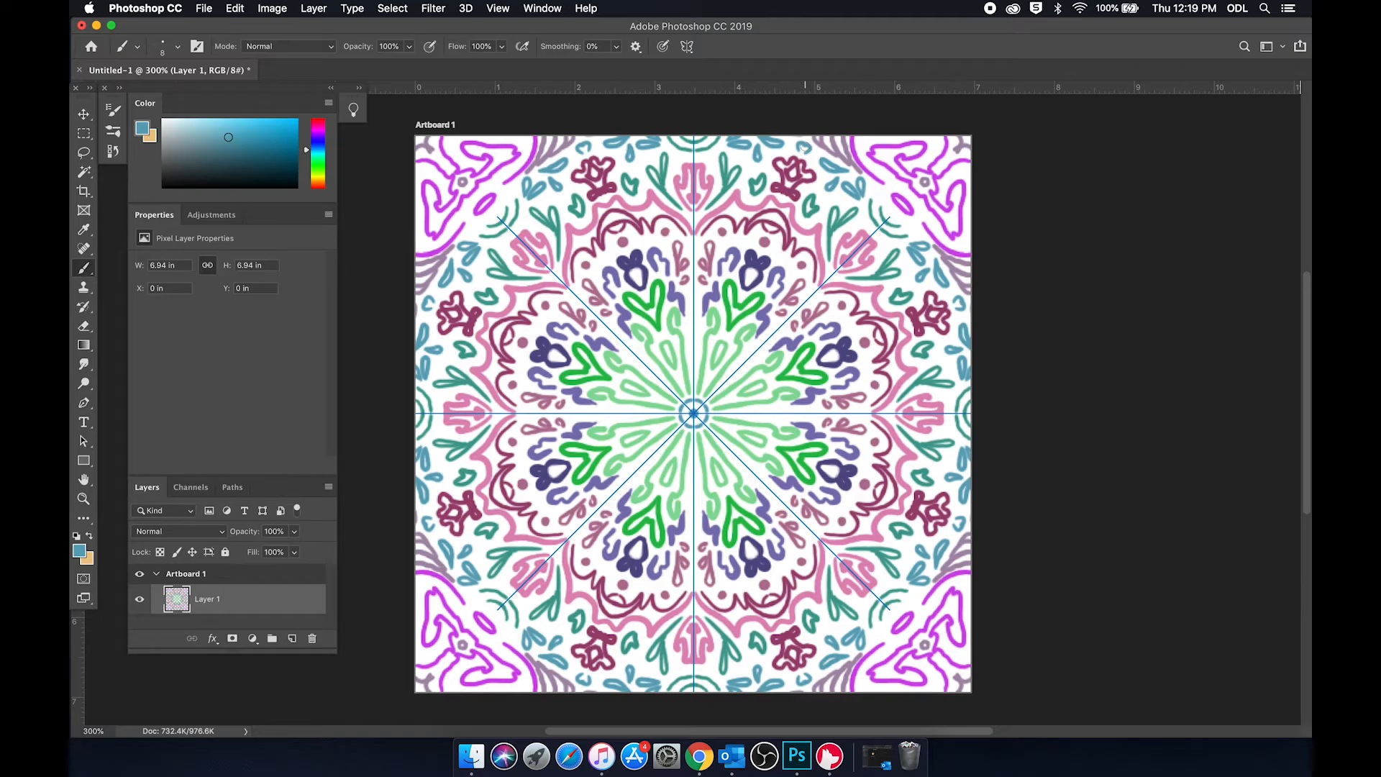
Step: Preview the mandala without its symmetry guides, and paint bright blue accents in the dark magenta scallops and purple corner motifs
click(84, 115)
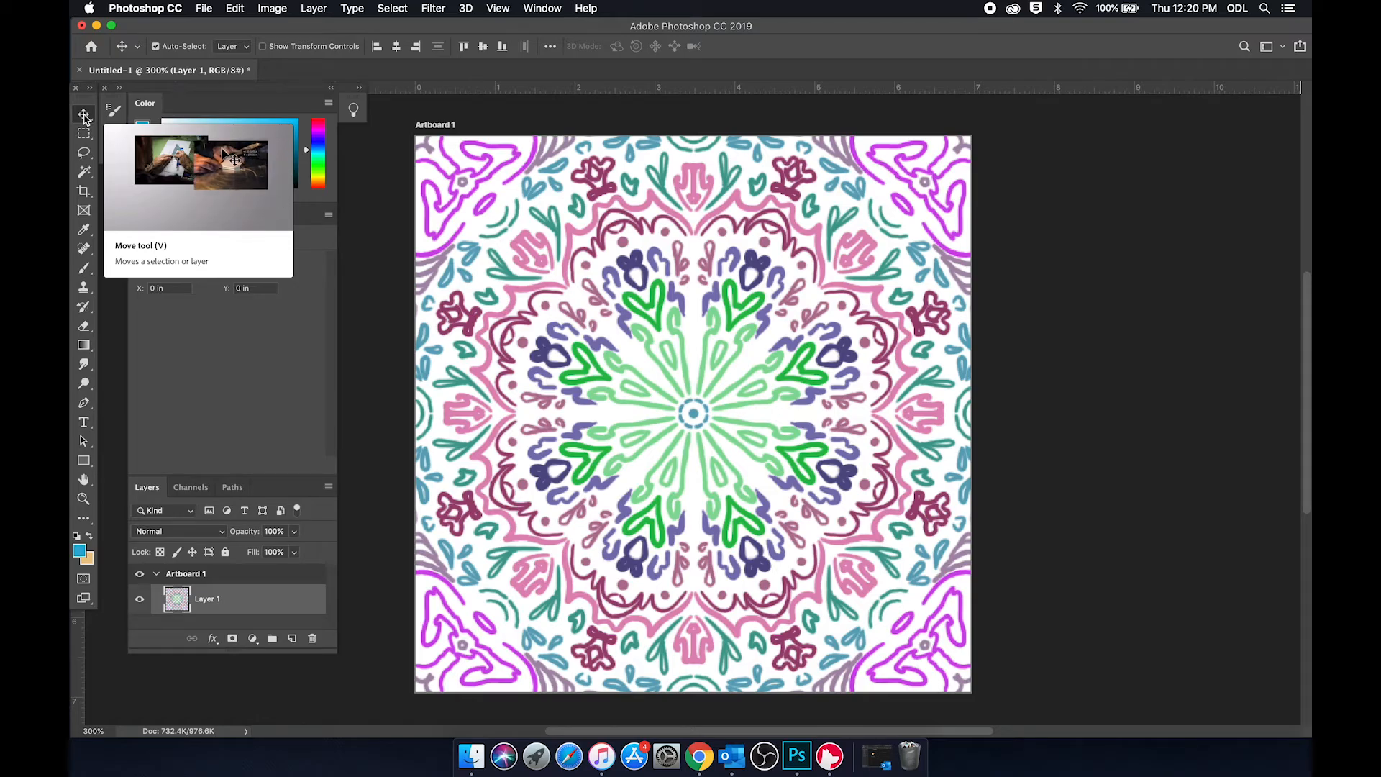
click(83, 270)
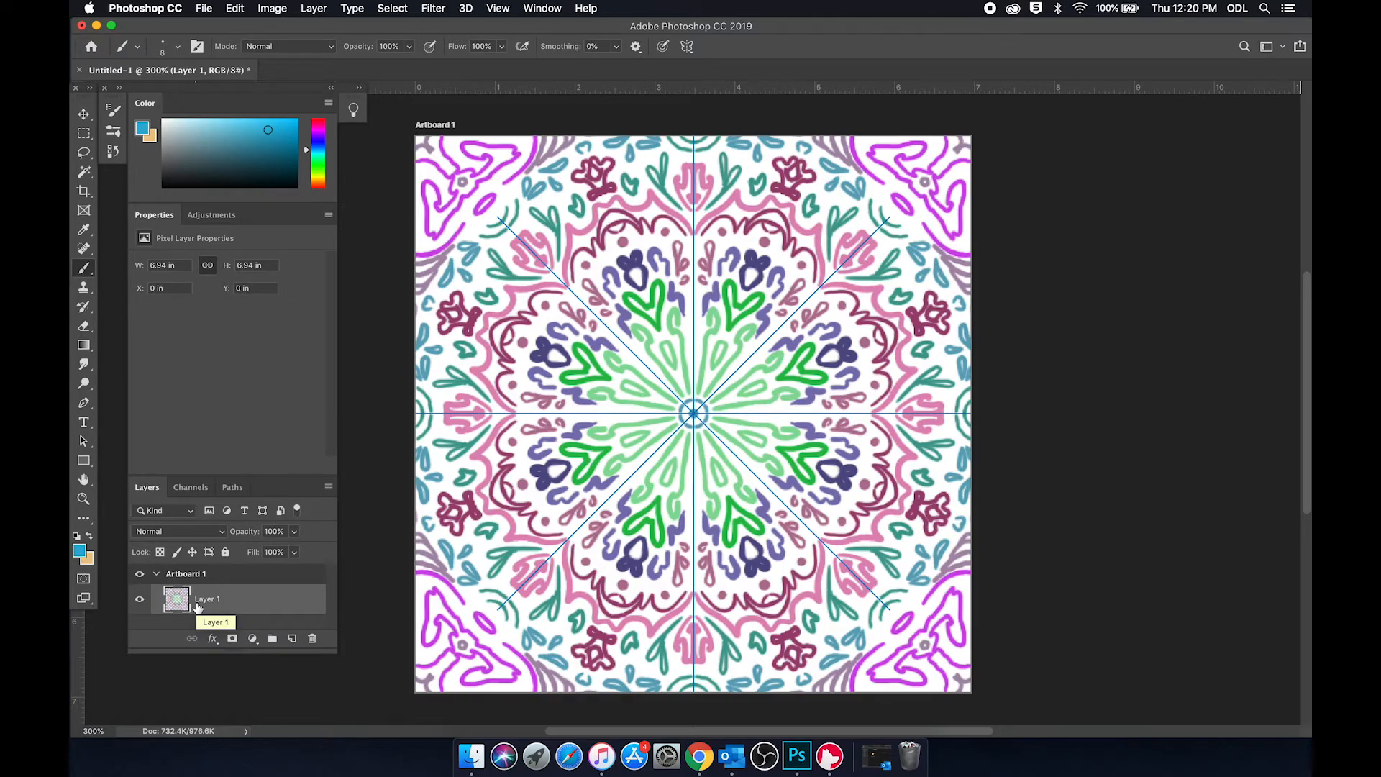
click(497, 332)
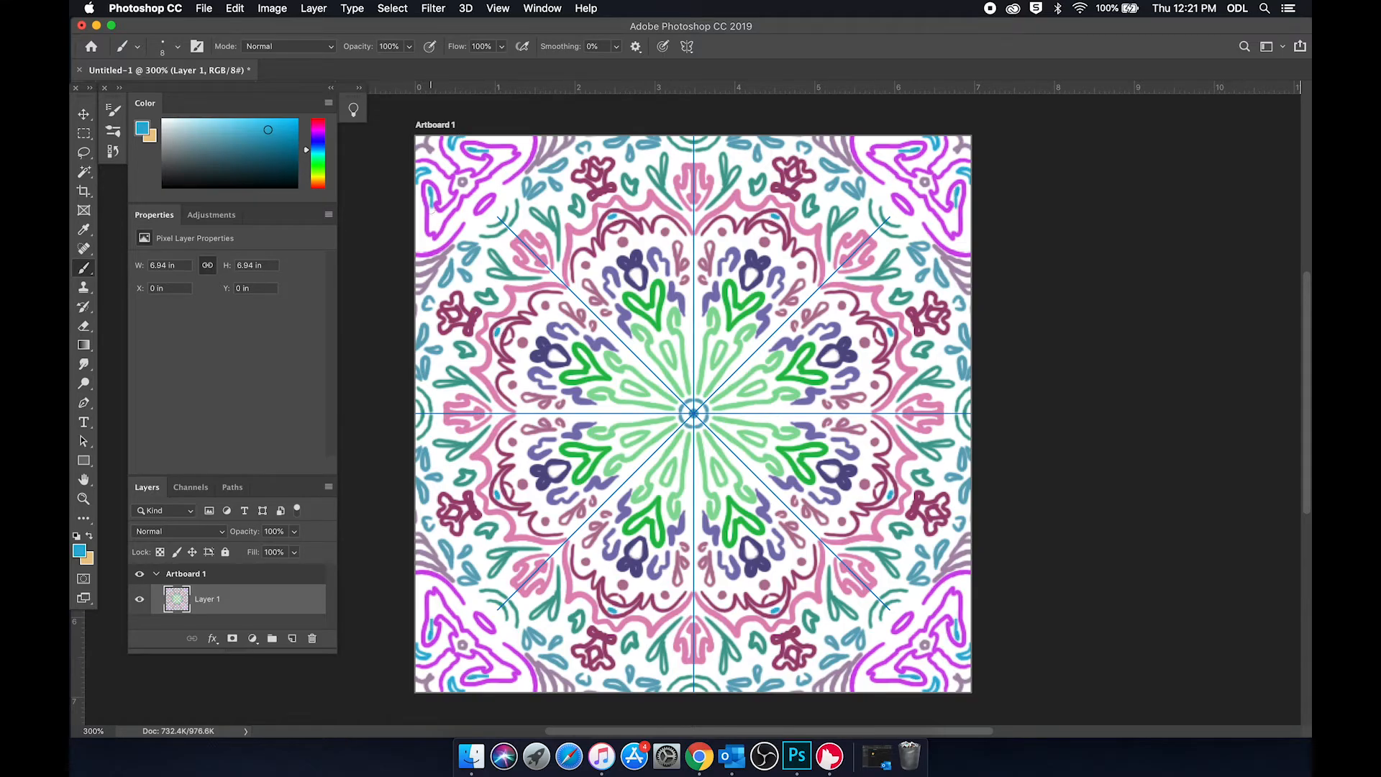
Step: Paint bright blue dots and short strokes around the purple corner ovals and motifs, and dots inside the dark blue flowers
click(486, 195)
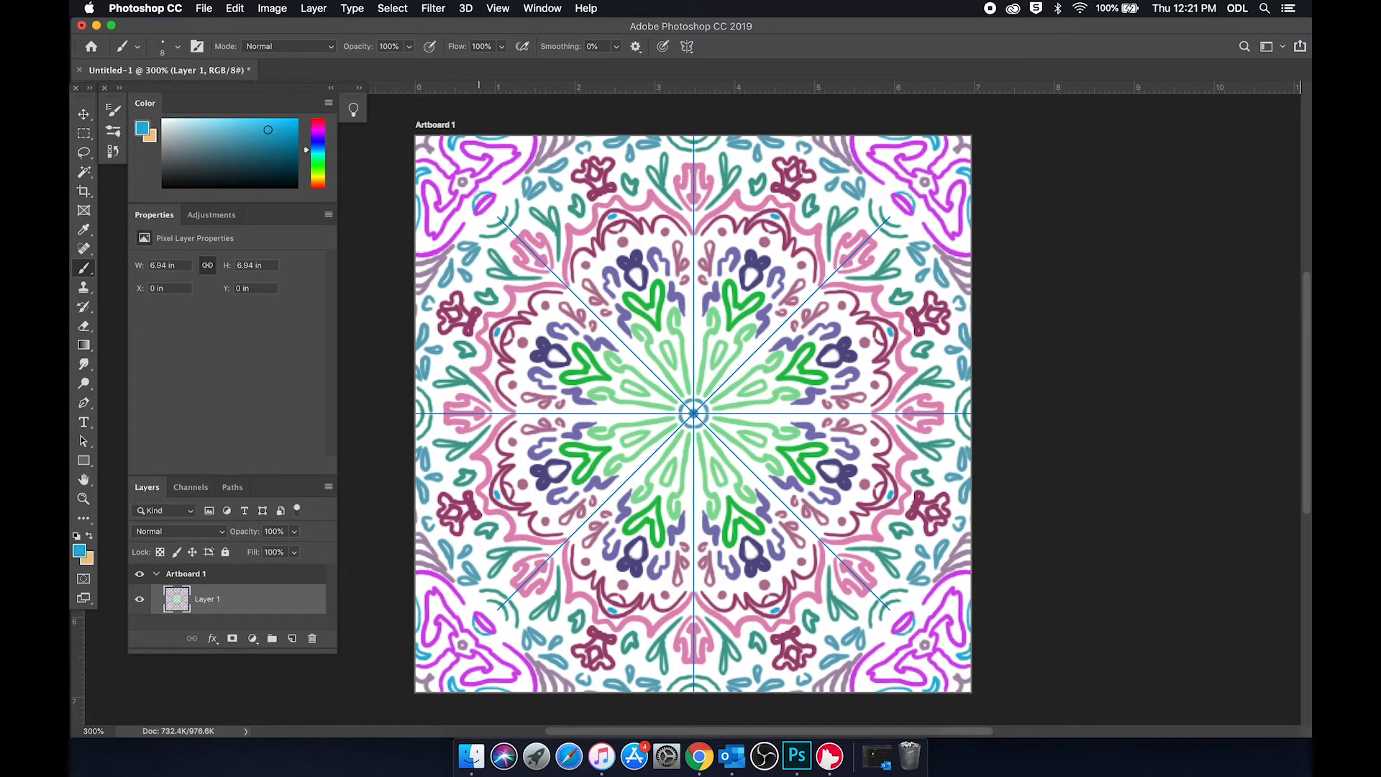
key(super+z)
click(494, 209)
key(super+z)
click(495, 210)
click(500, 188)
click(490, 186)
click(481, 191)
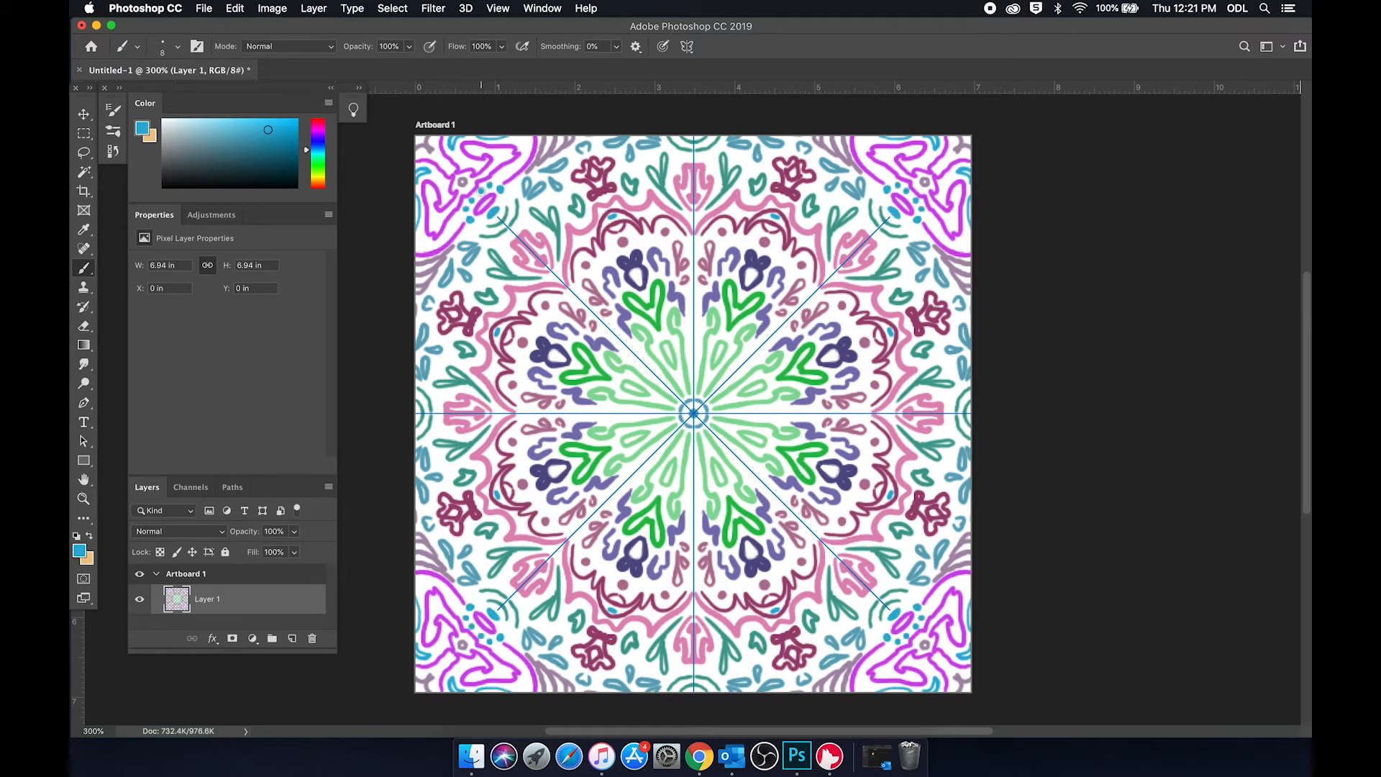
drag(501, 178, 517, 166)
click(501, 153)
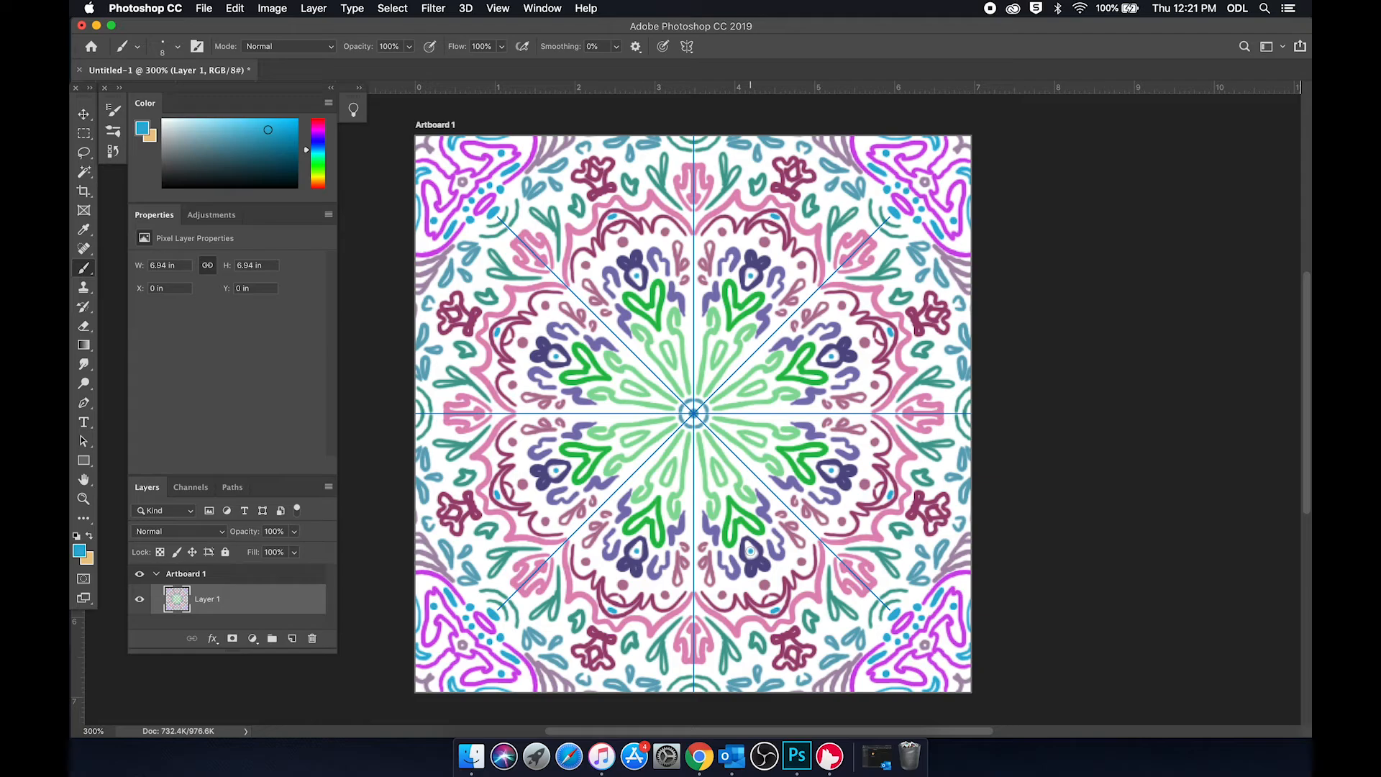
Step: Collapse the expanded panels and define the finished artwork as a pattern named Mandala
click(331, 88)
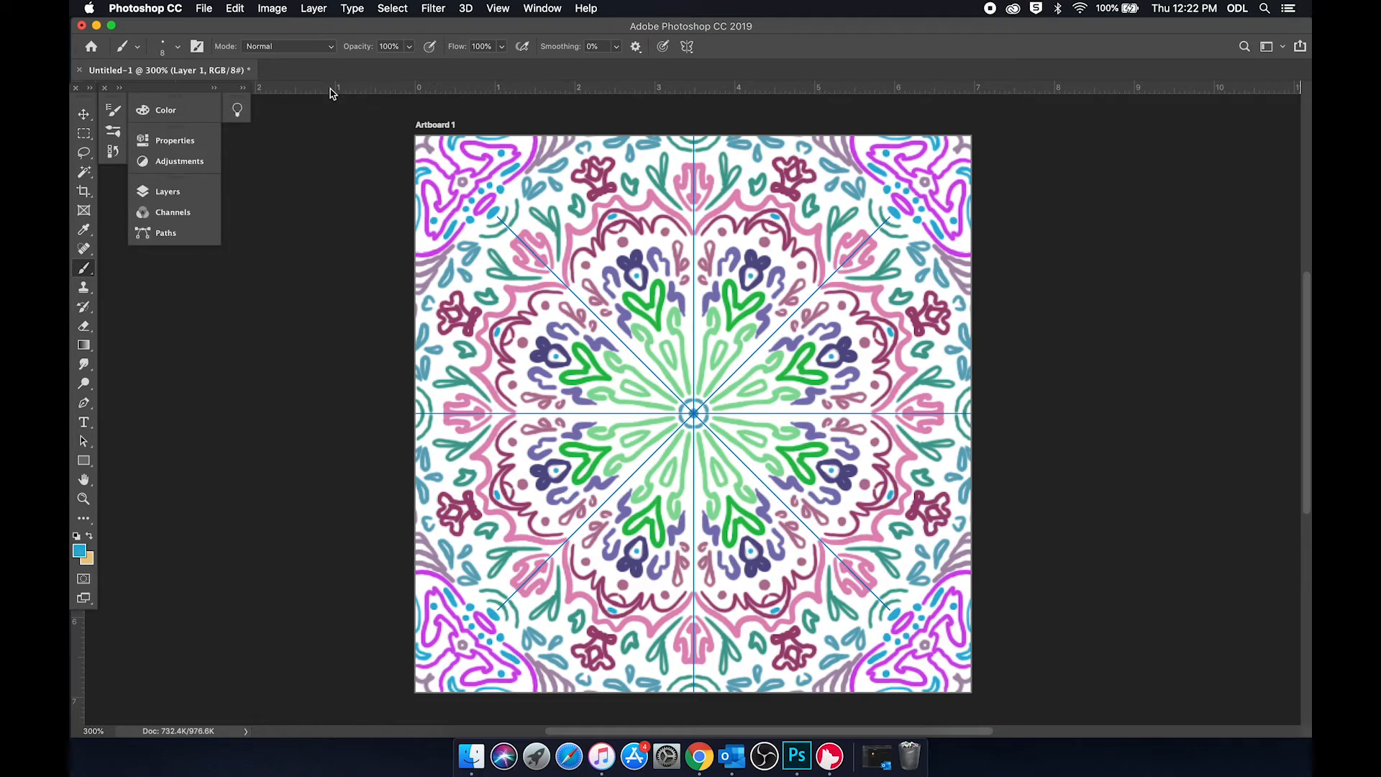
click(235, 9)
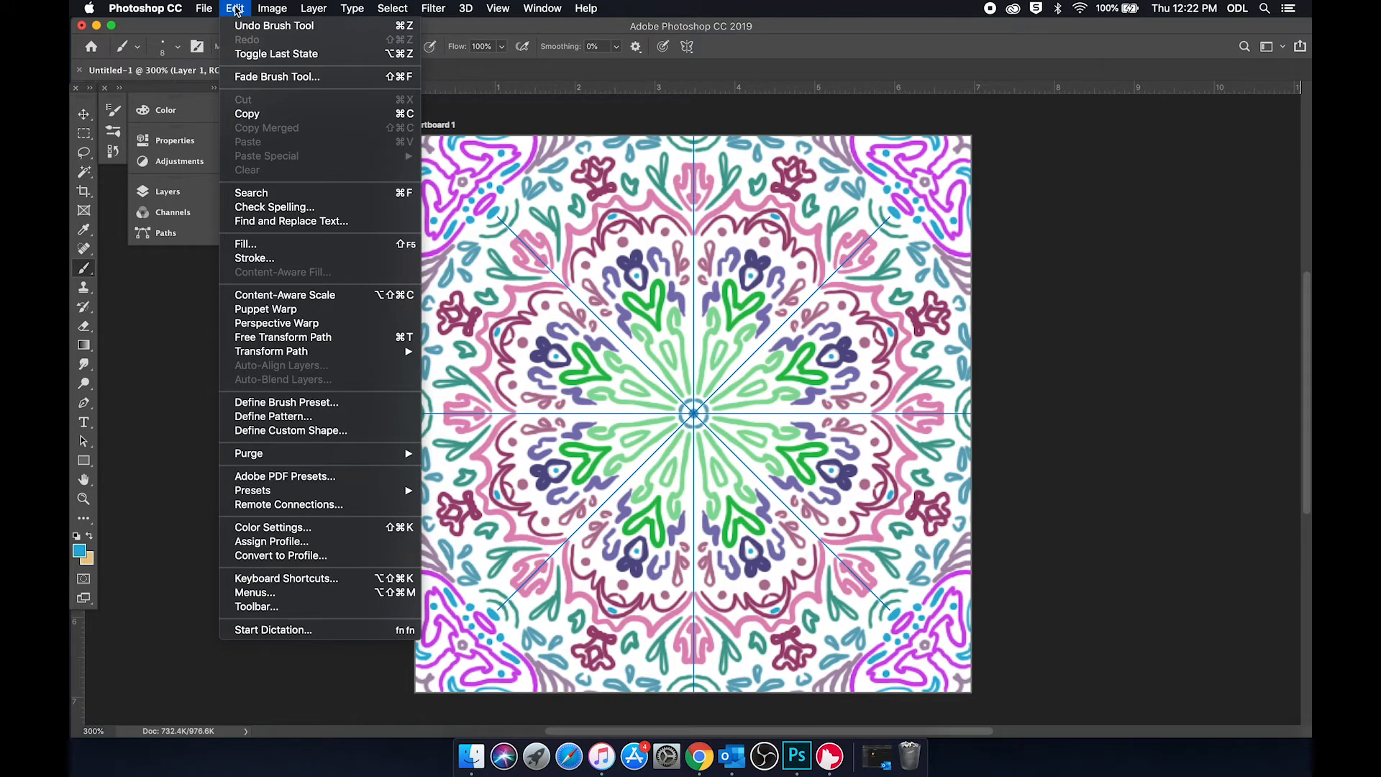
click(273, 416)
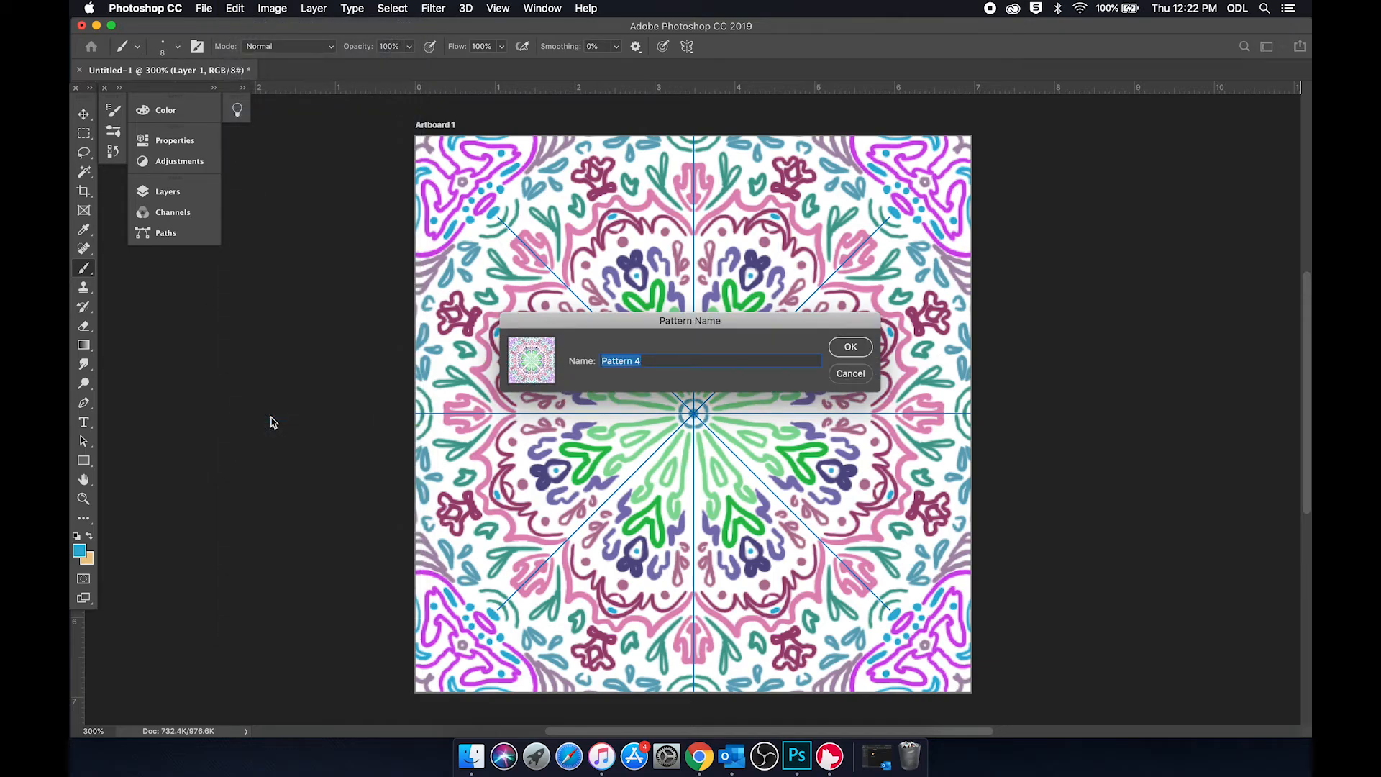
text(Mandala)
click(860, 348)
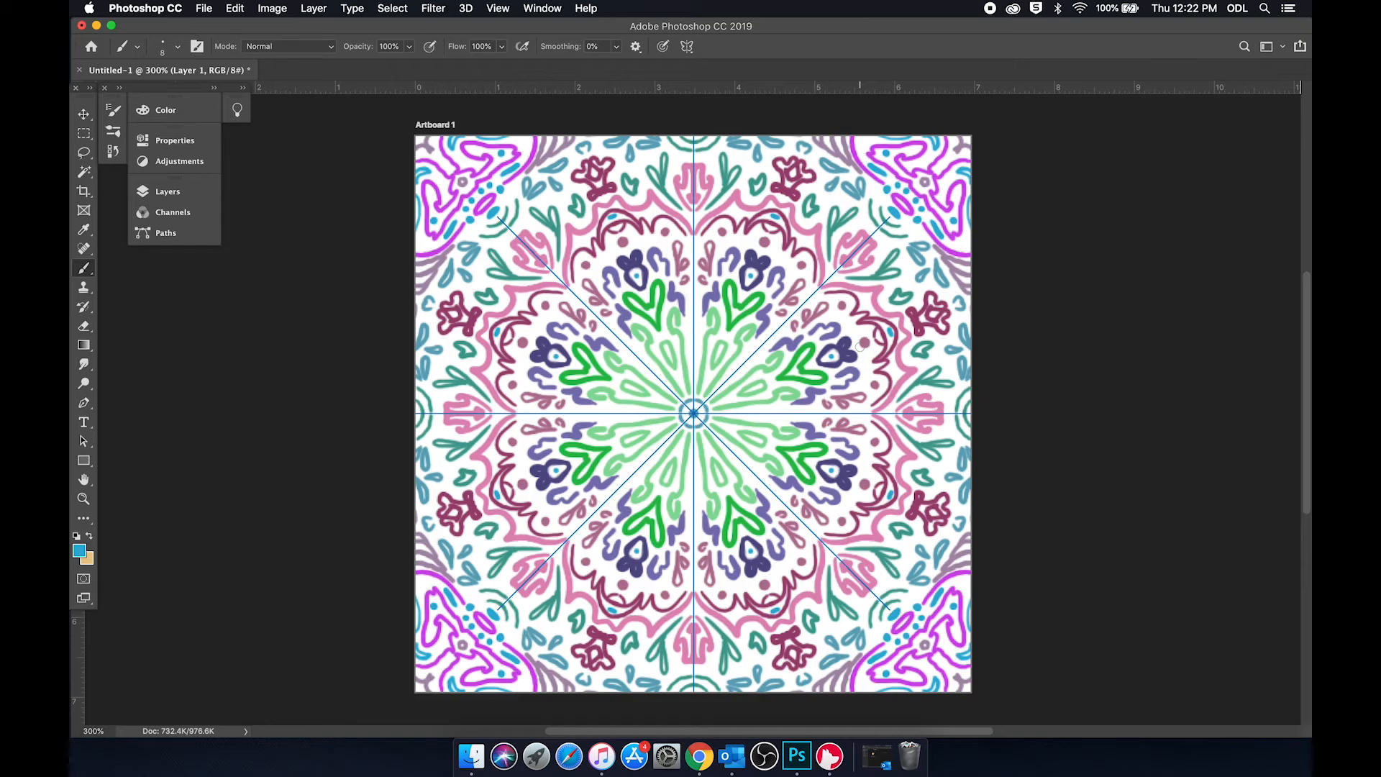
Step: Create a new document from the iPhone 8/7/6 Plus mobile preset, 1242 x 2208 px at 72 ppi
click(206, 9)
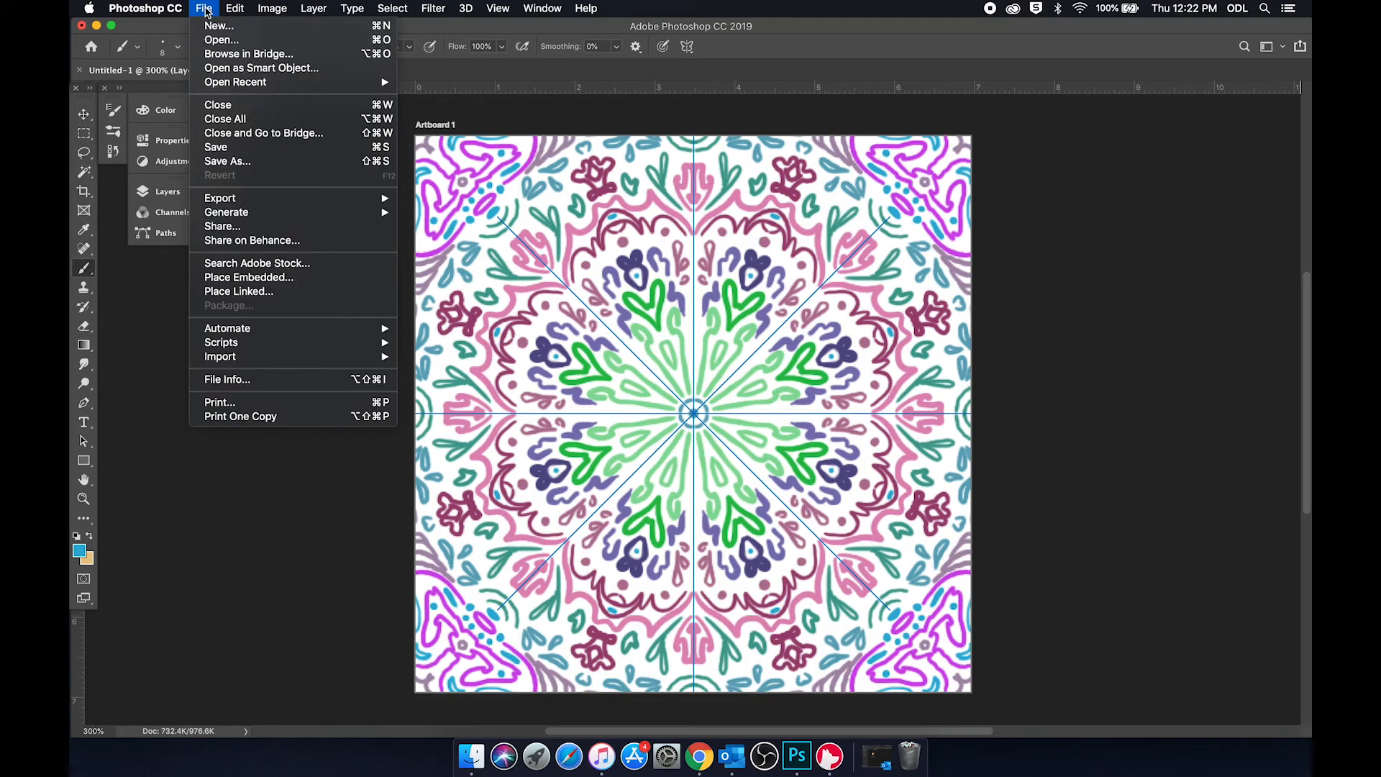
click(224, 27)
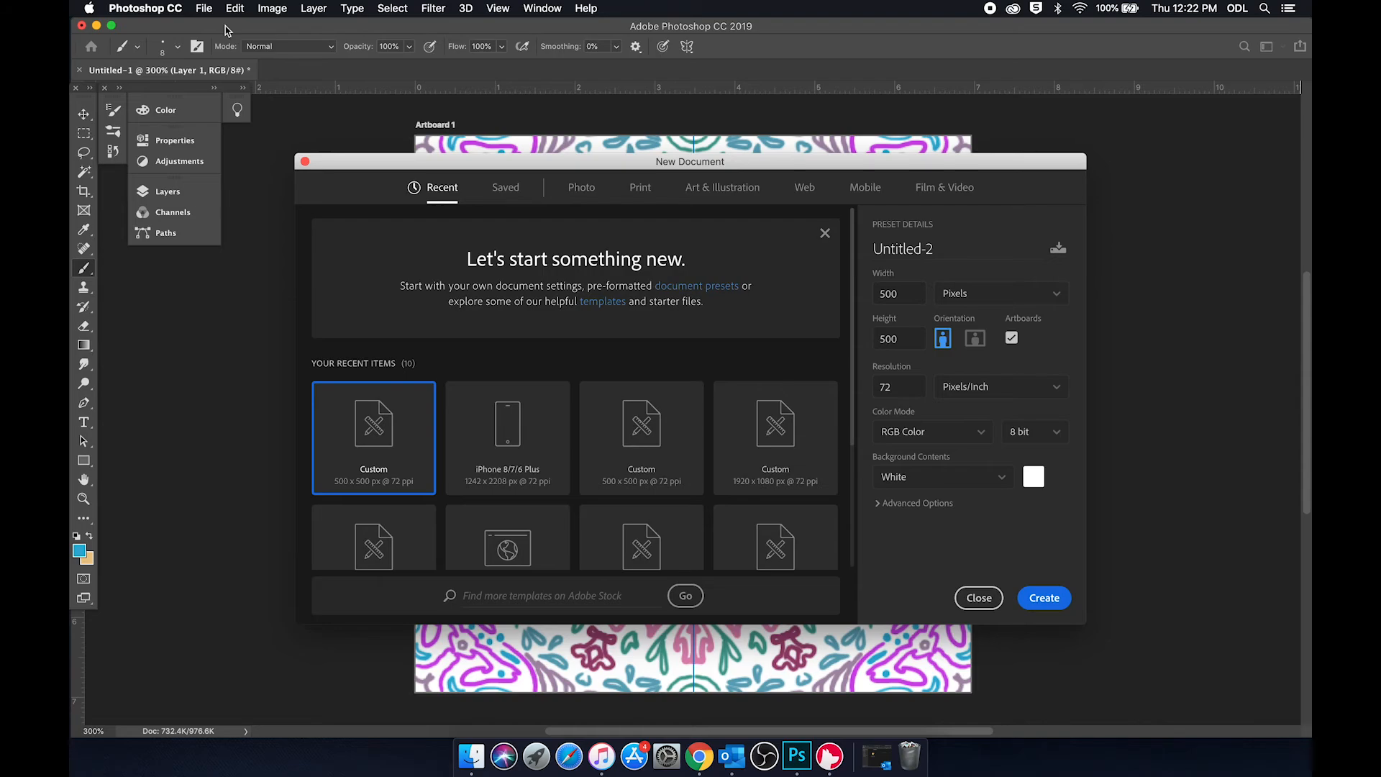
click(861, 190)
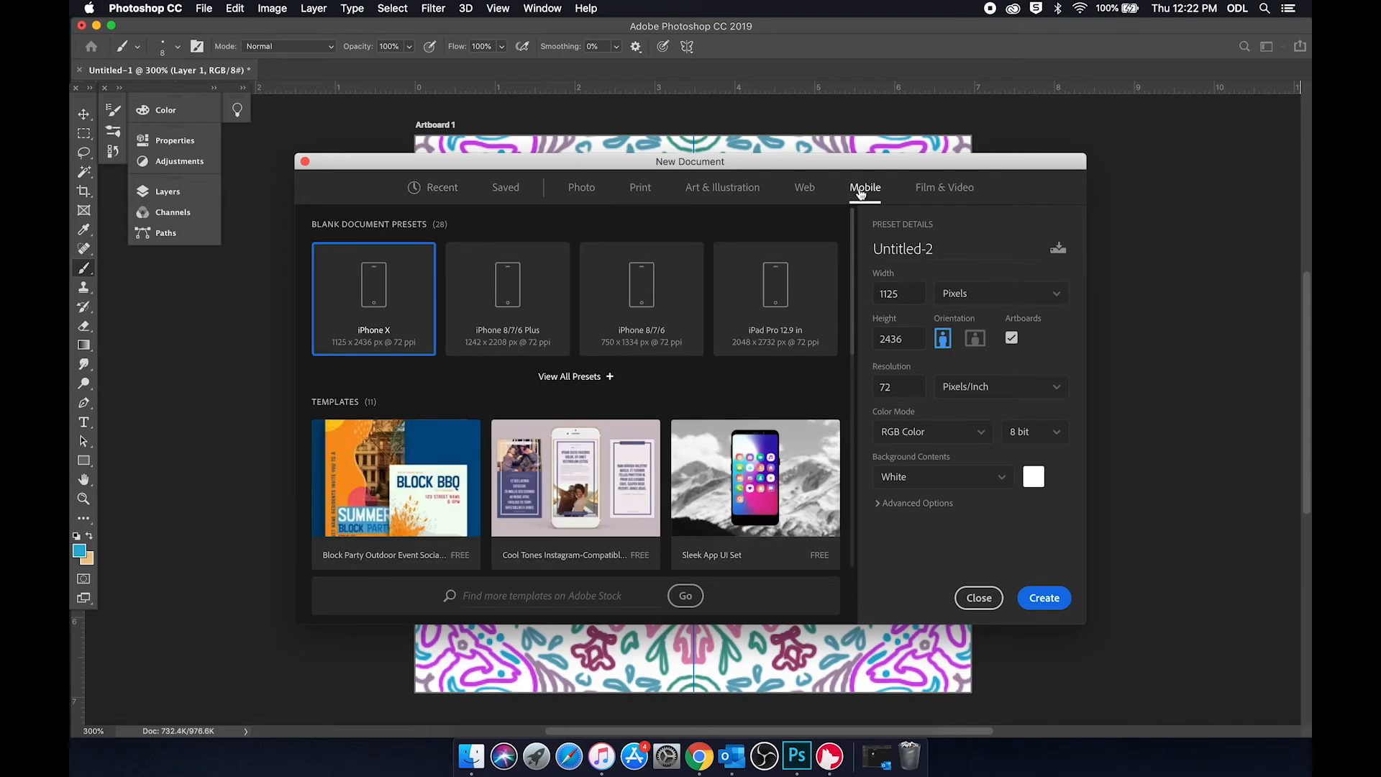
click(508, 287)
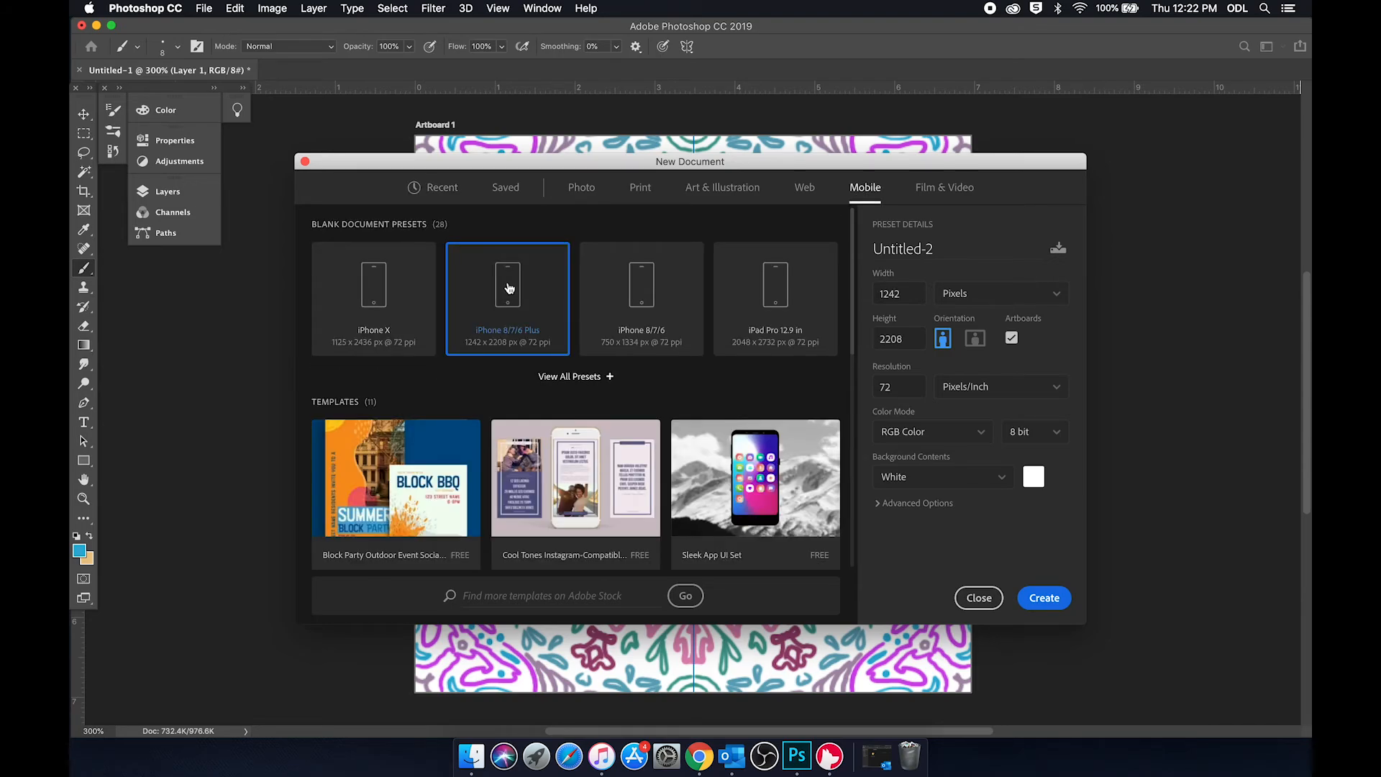
double_click(508, 288)
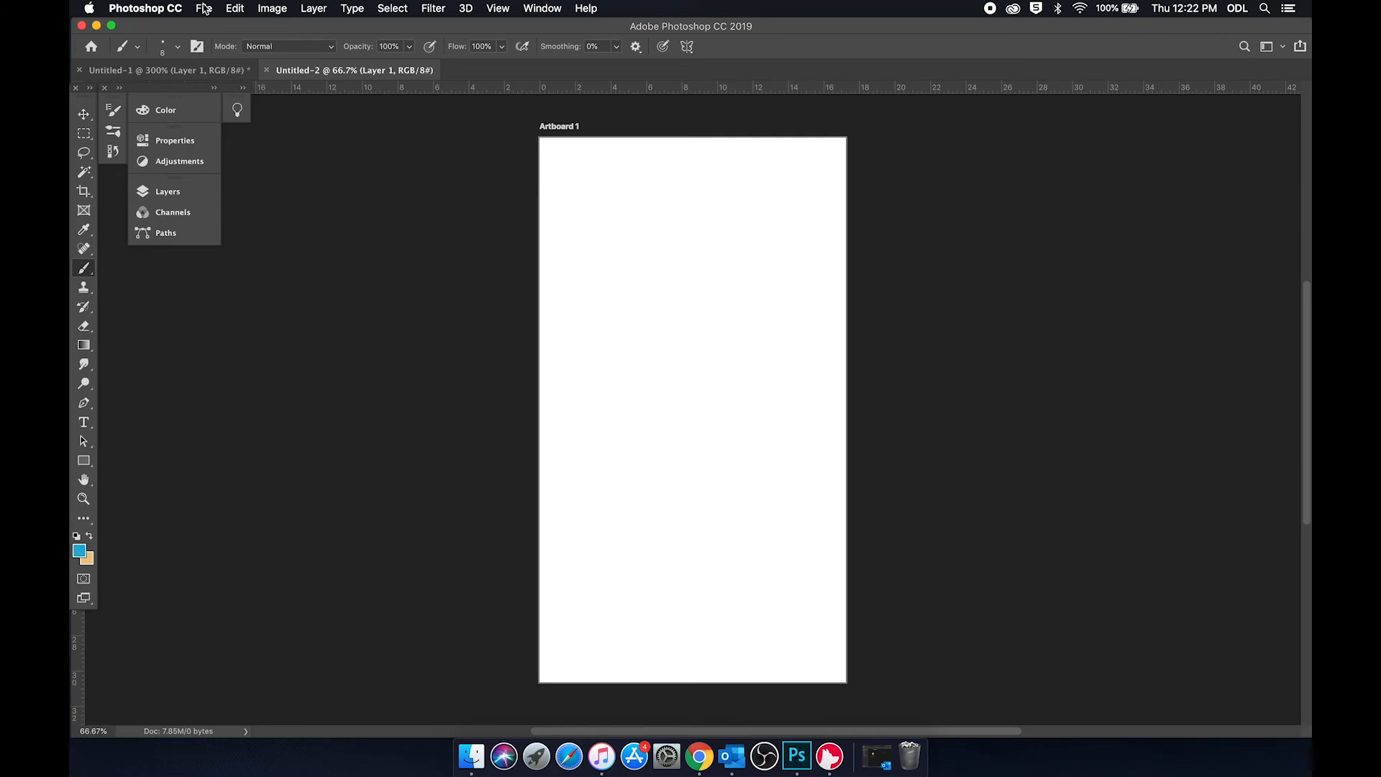
Step: Add a pattern fill layer that tiles the mandala pattern over the phone artboard at 166% scale
click(315, 9)
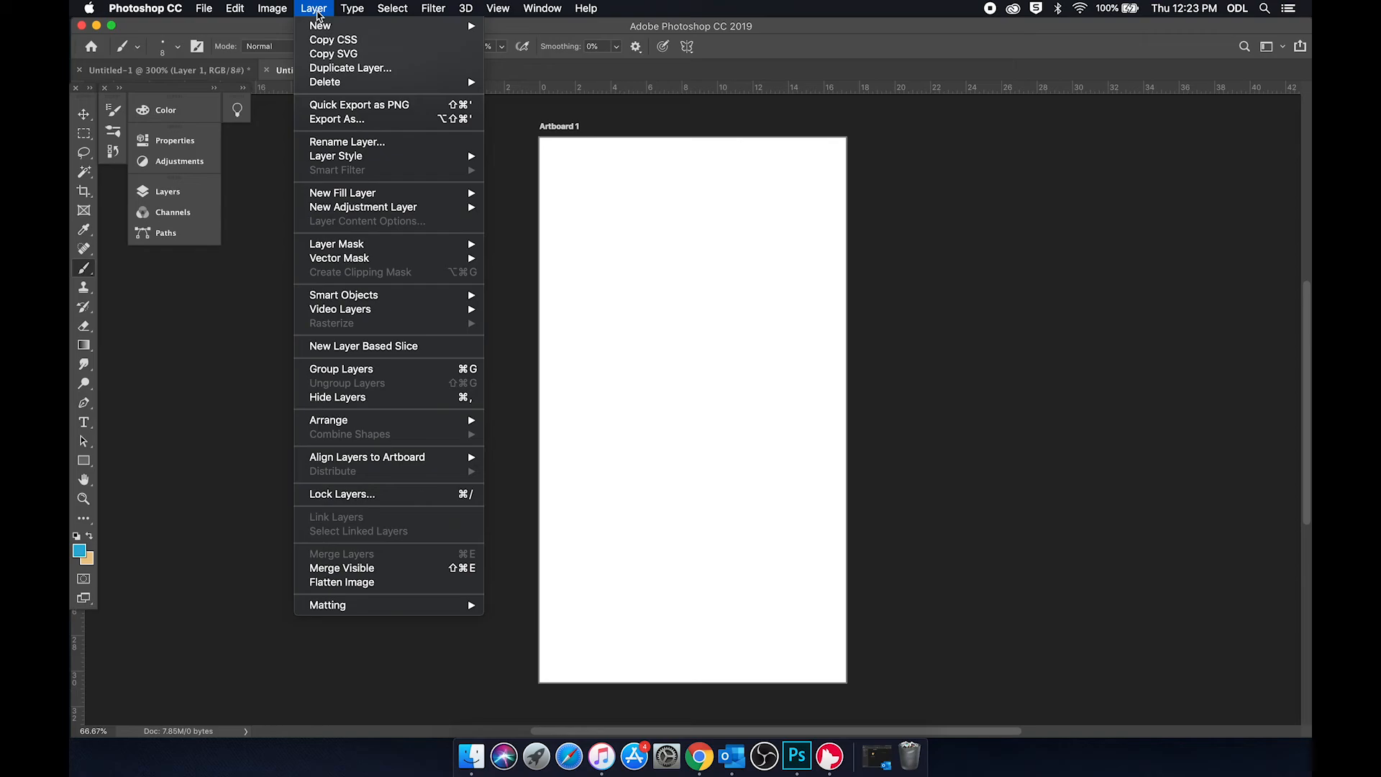
mouse_move(410, 197)
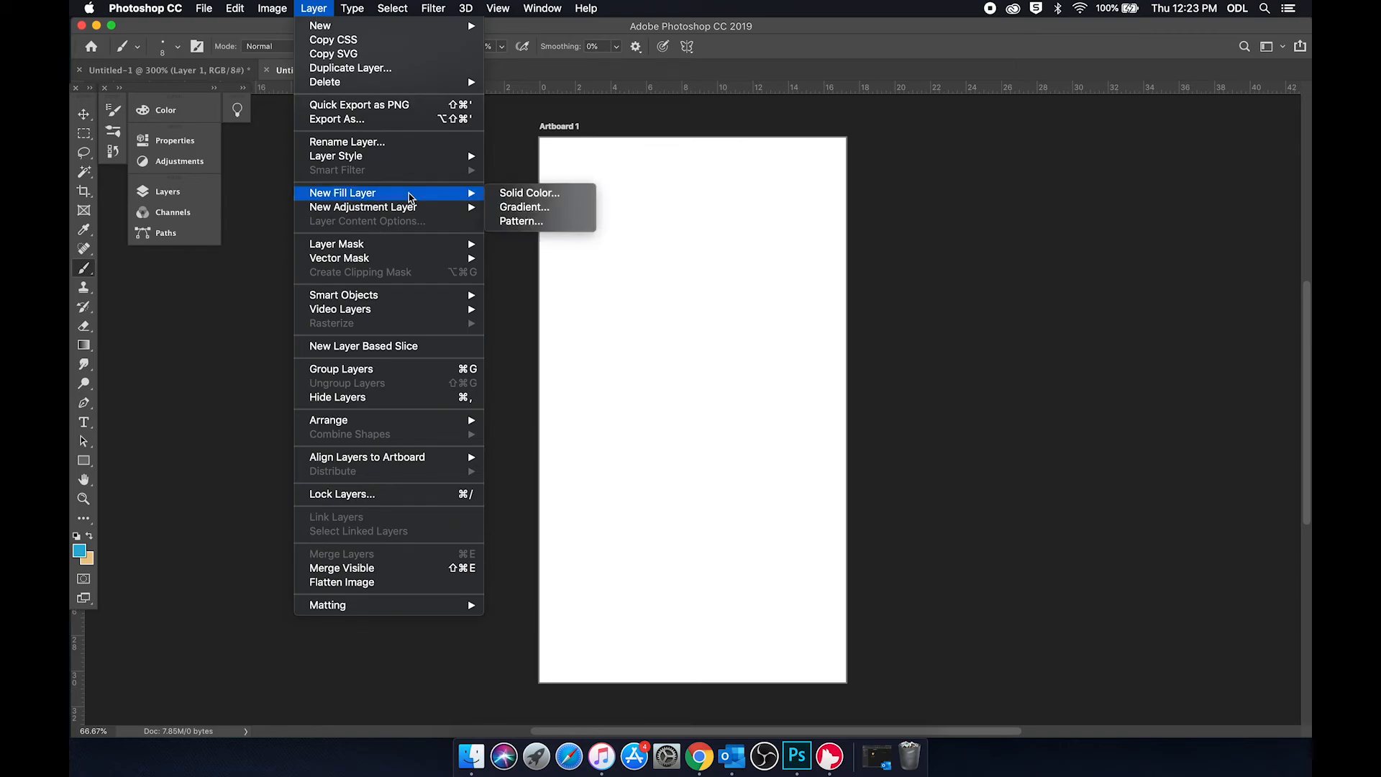
click(543, 221)
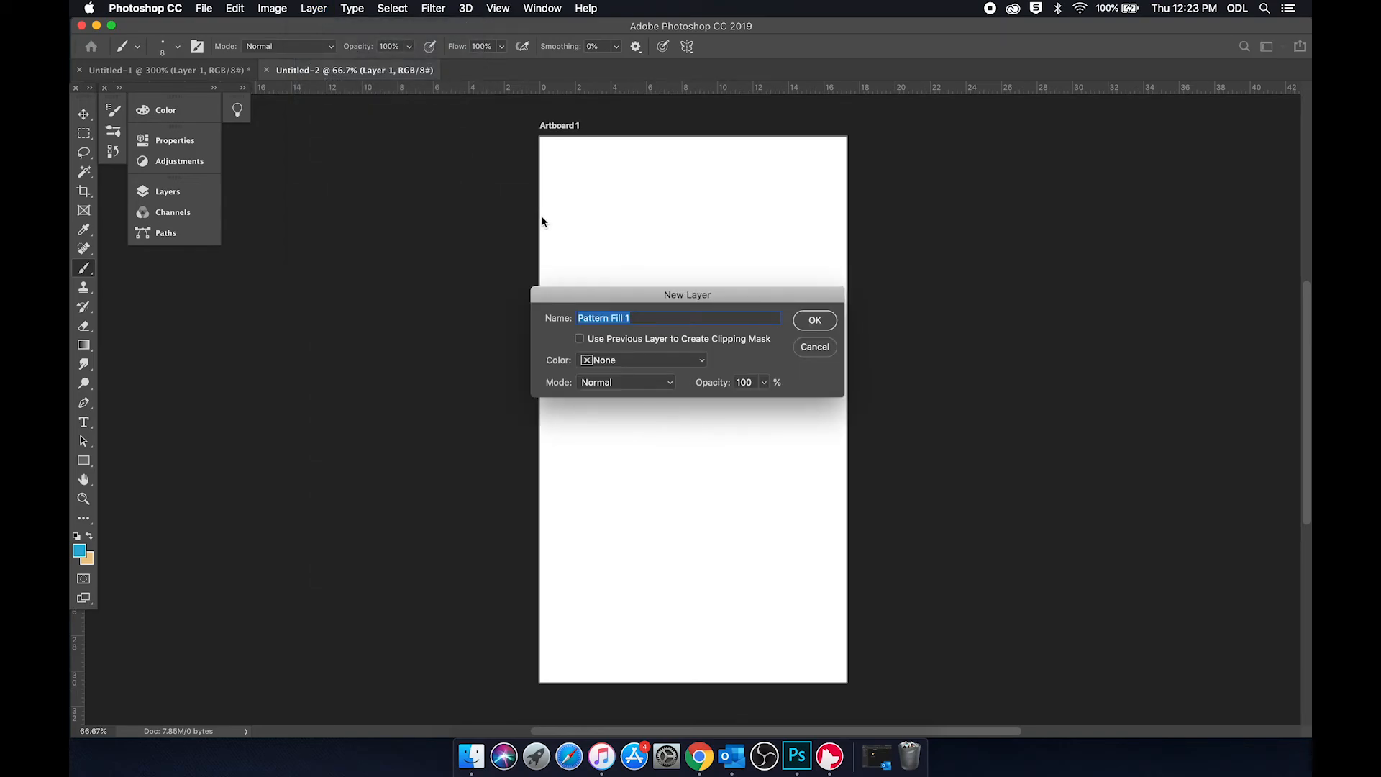
click(825, 319)
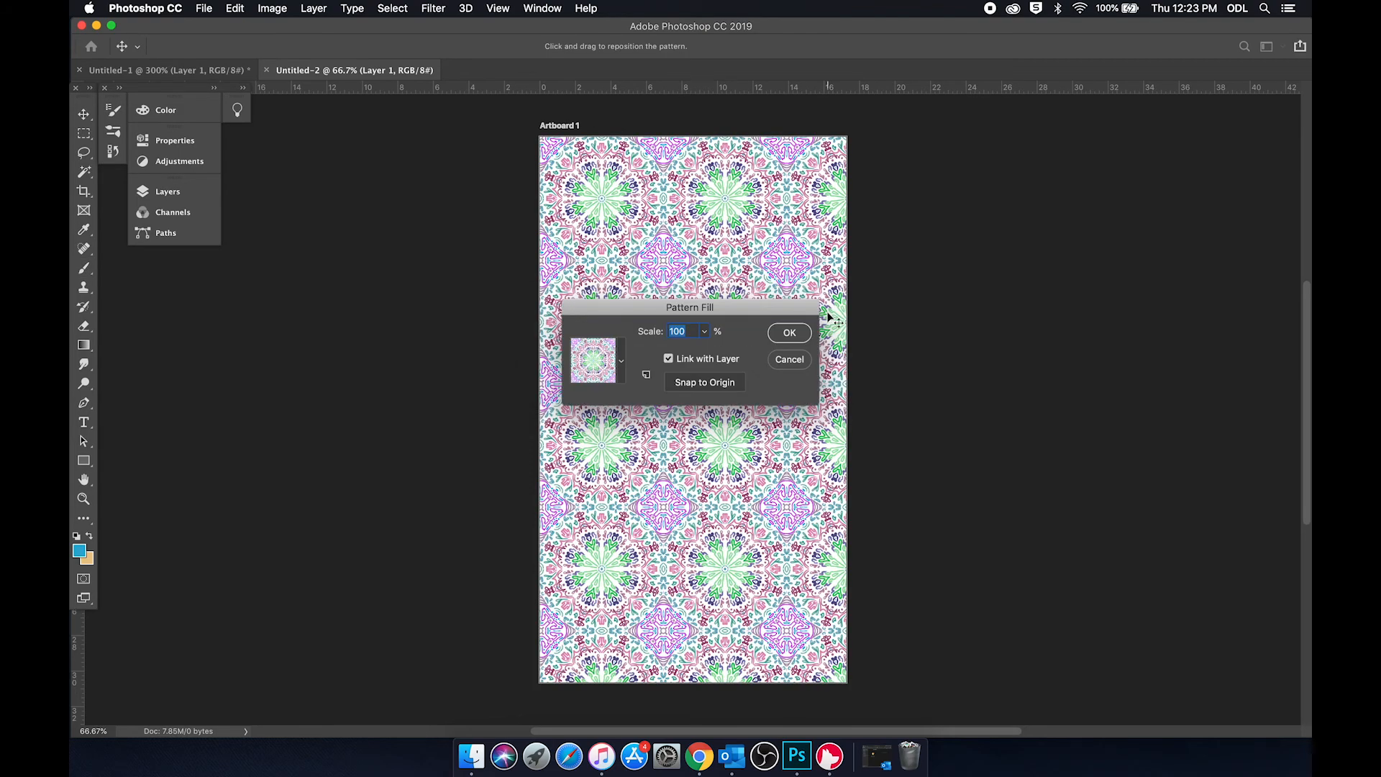
click(706, 331)
drag(703, 350, 709, 354)
drag(709, 359, 710, 359)
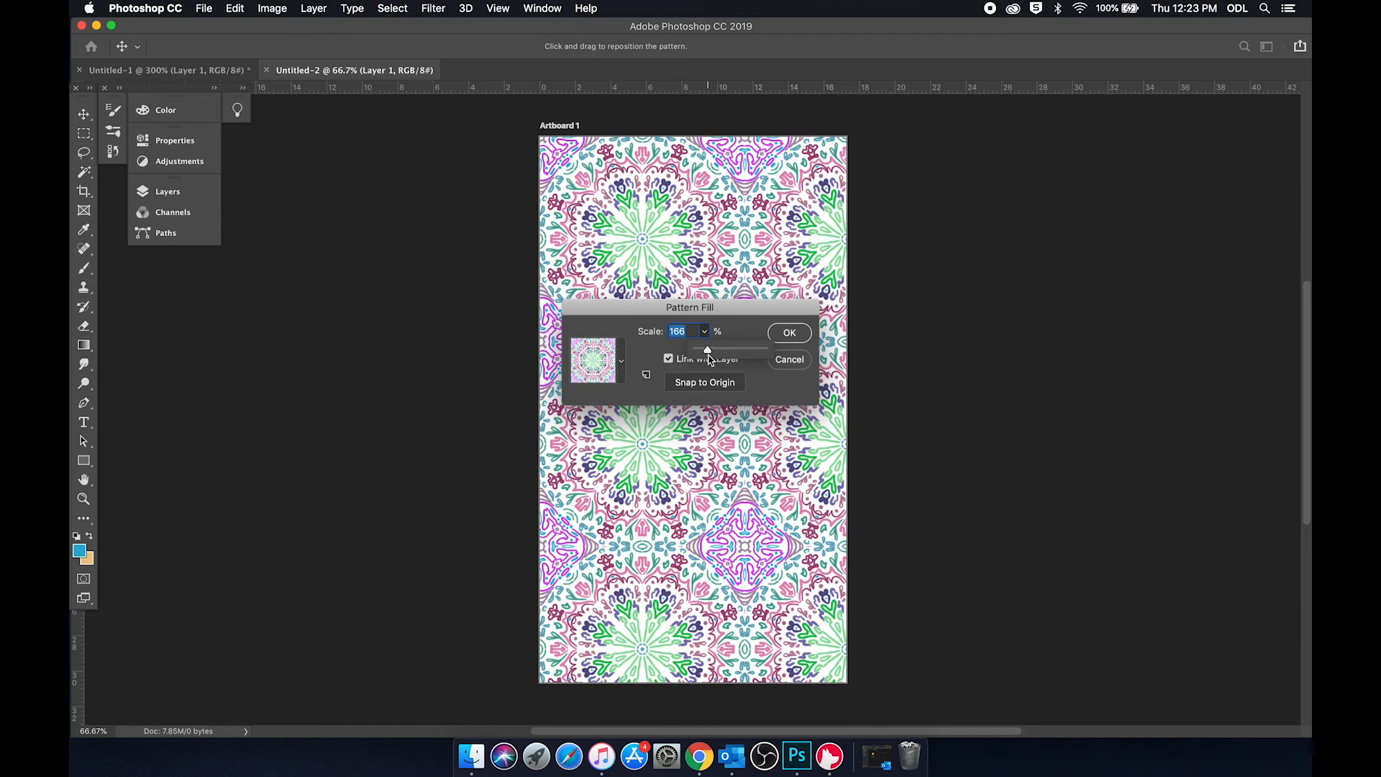
click(789, 332)
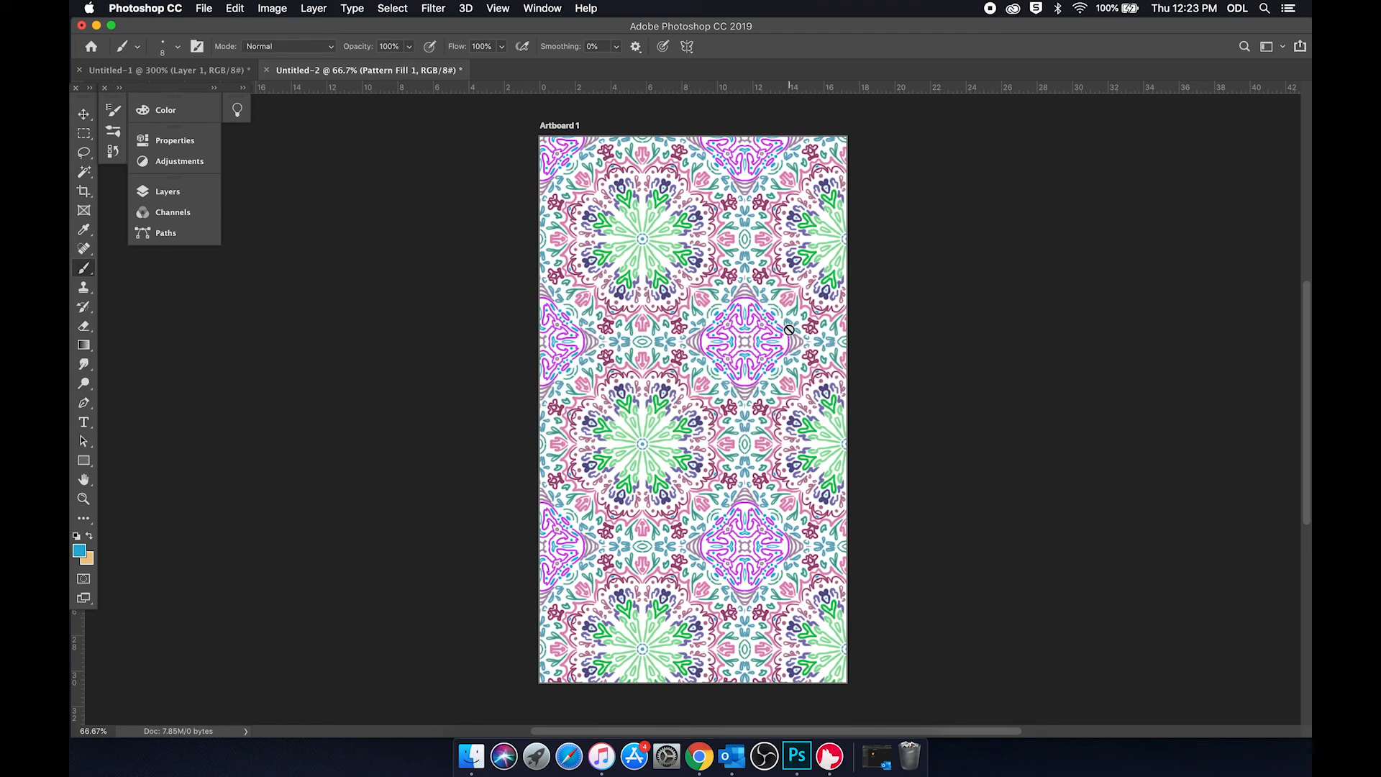
Step: Move the pattern fill layer's content so that a column of green mandalas is centered horizontally on the artboard
click(84, 113)
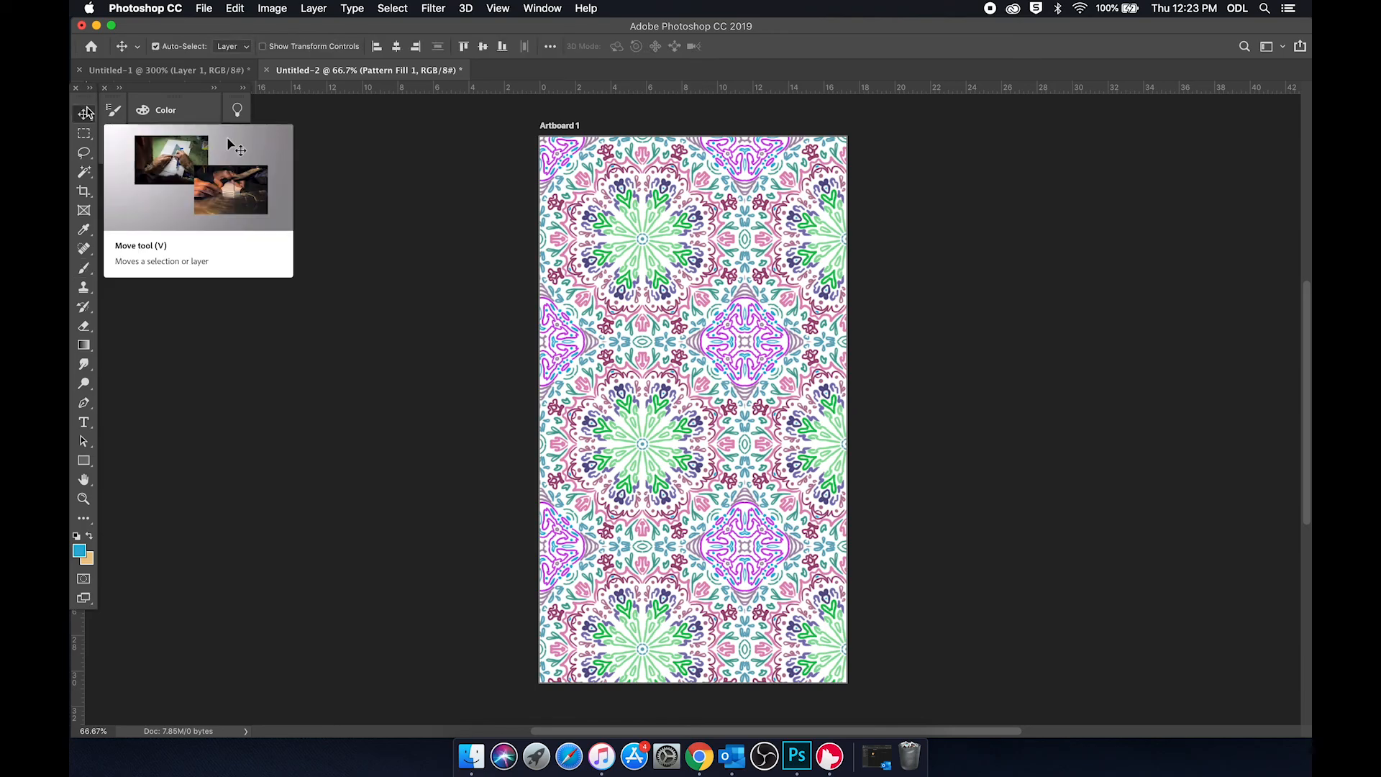
drag(776, 432, 799, 498)
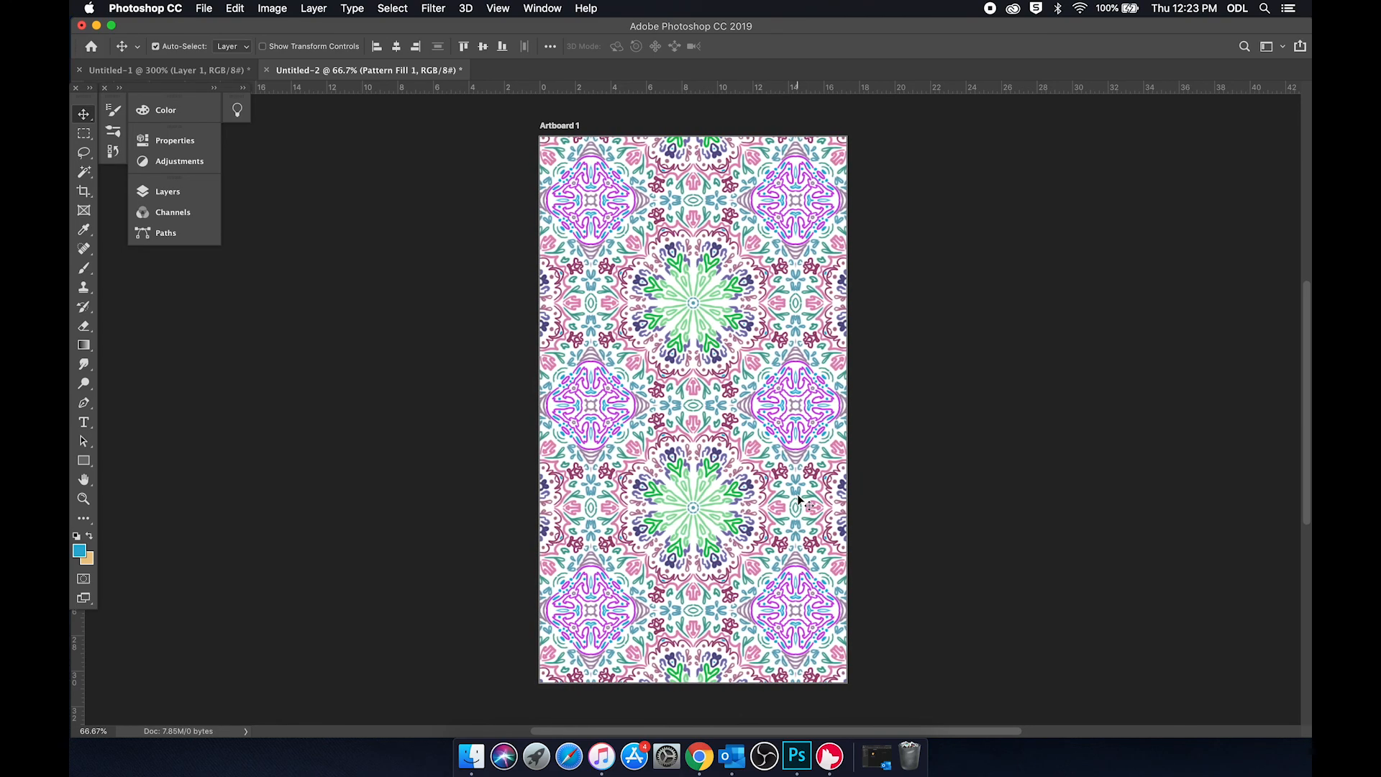